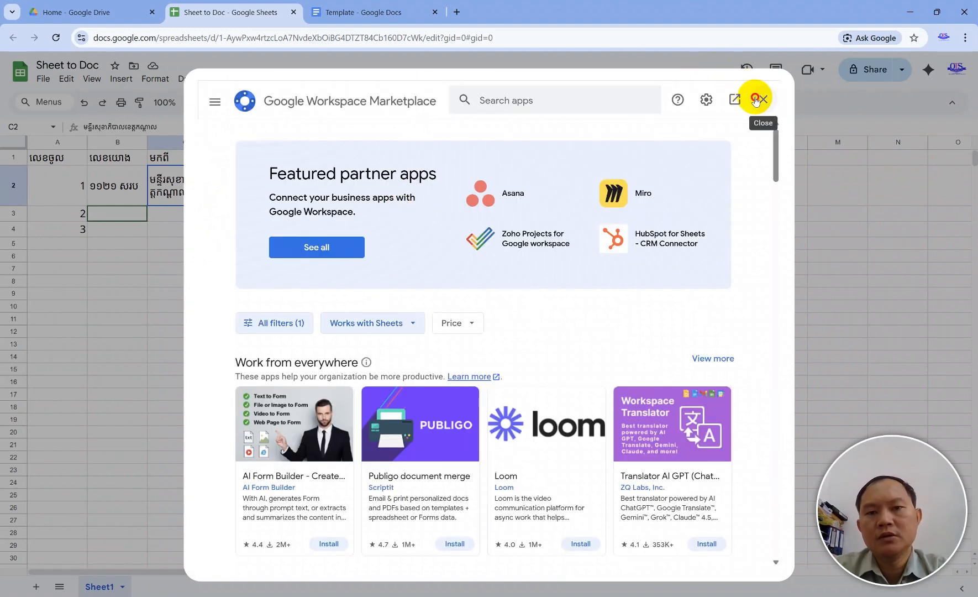
Reopen the Google Workspace Marketplace for add-ons and search it for Autocrat.
click(762, 100)
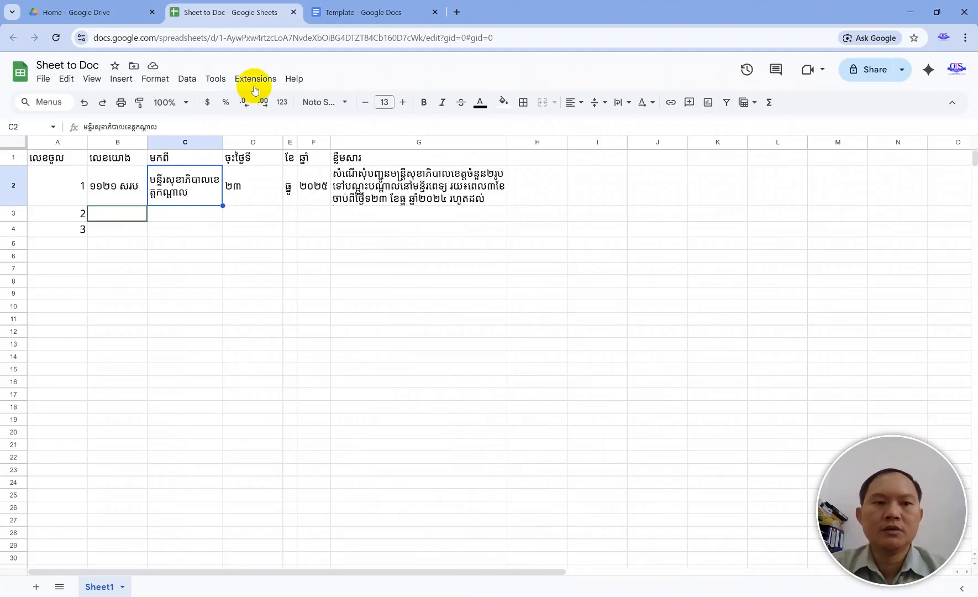
click(255, 79)
mouse_move(265, 104)
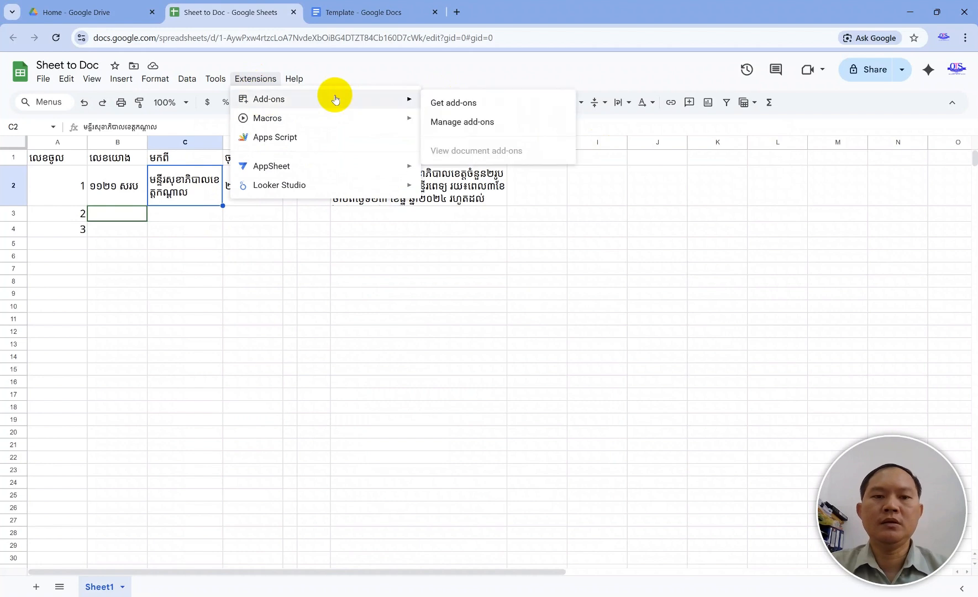
click(458, 103)
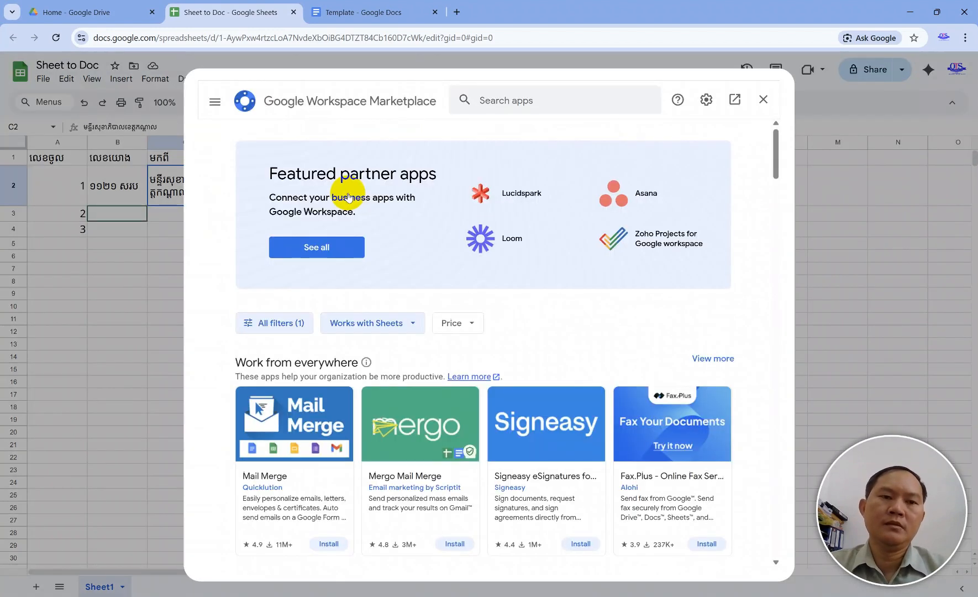
click(506, 99)
text(auto)
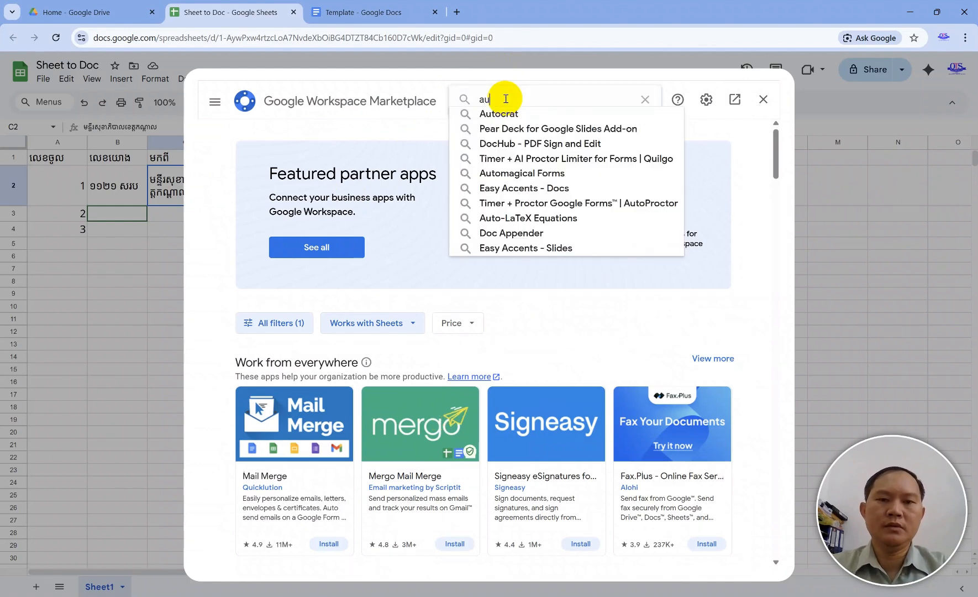
click(500, 113)
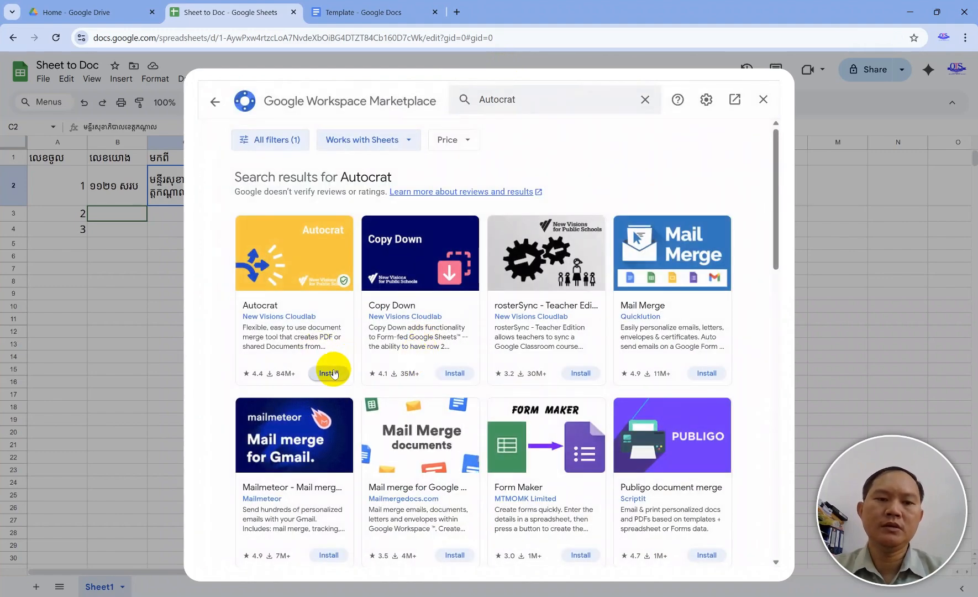
Install the Autocrat add-on, signing in with the existing Google account and continuing through the access consent.
click(332, 374)
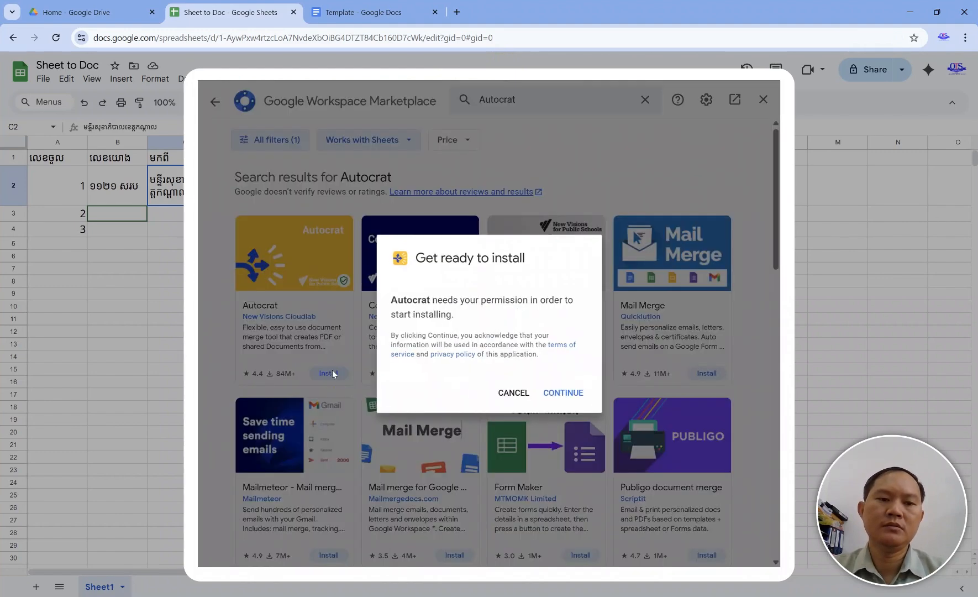
click(560, 393)
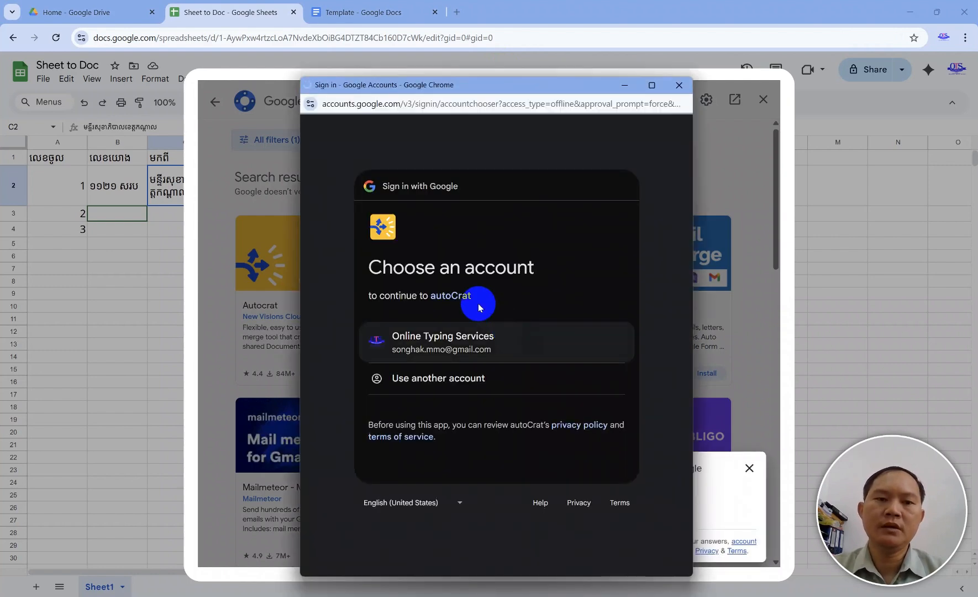
click(452, 345)
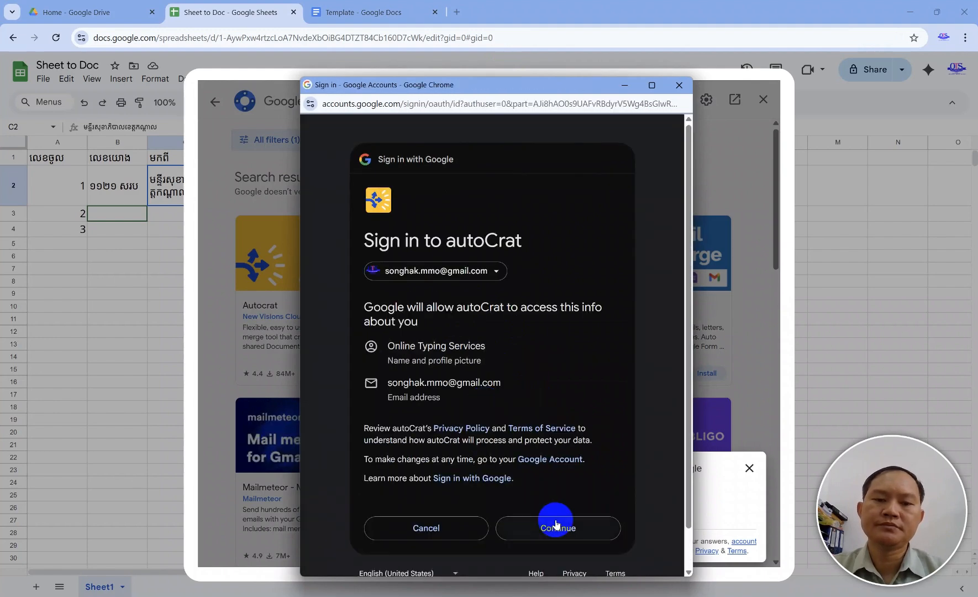
click(557, 526)
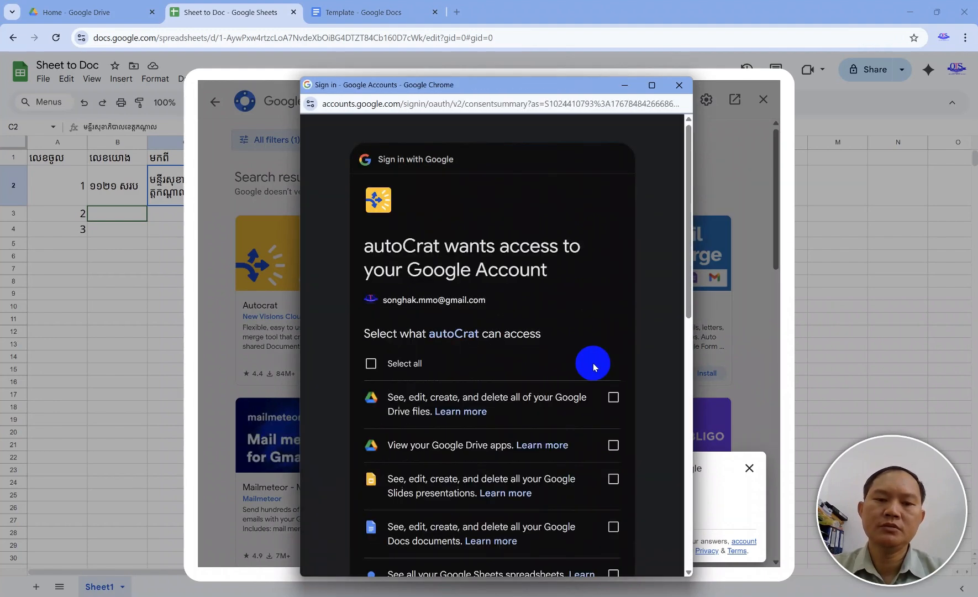
scroll(511, 376, down, 10)
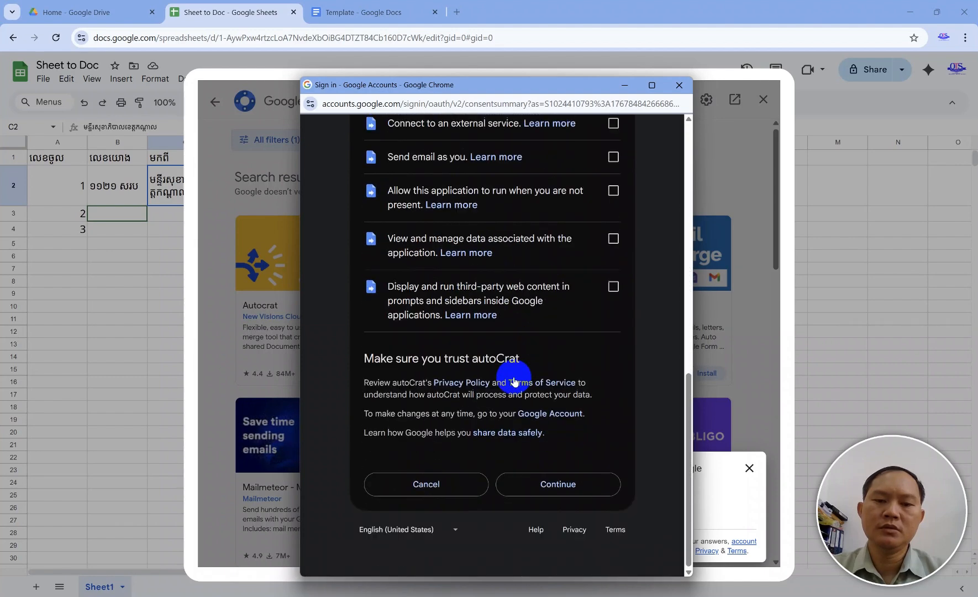
click(534, 496)
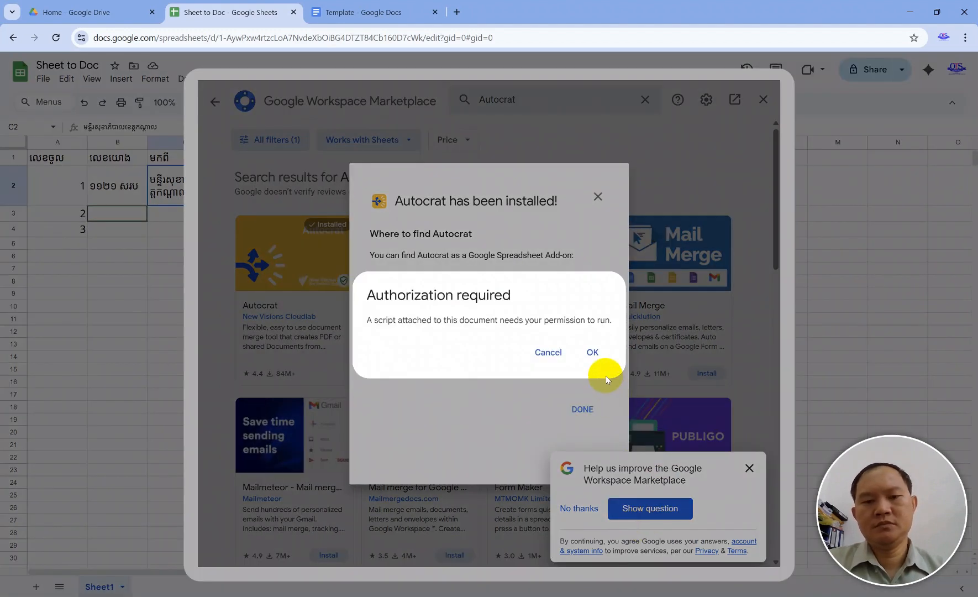
Authorize the autoCrat script attached to the spreadsheet with the same Google account, reviewing and granting the requested access.
click(592, 357)
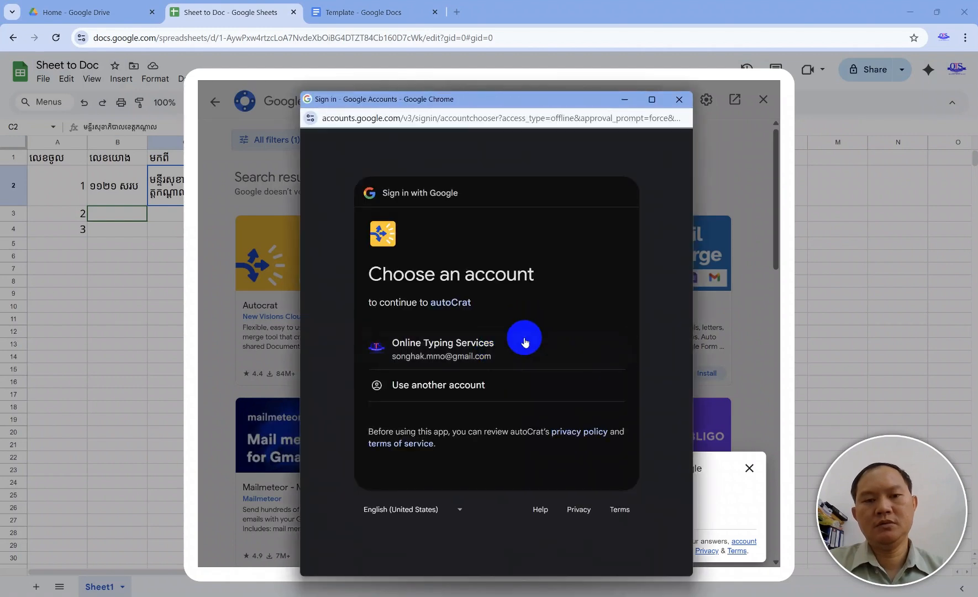
click(485, 354)
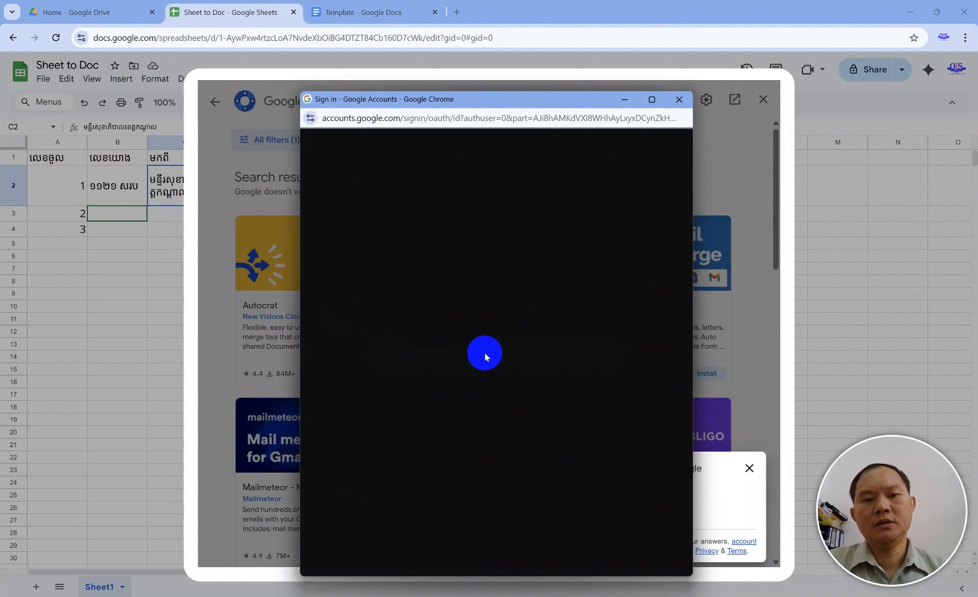
click(544, 461)
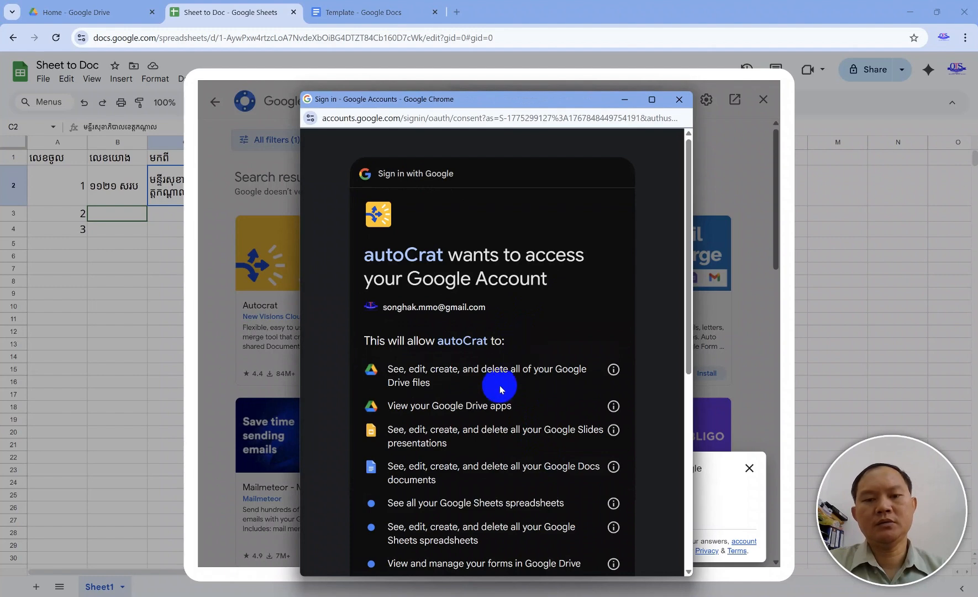
scroll(500, 387, down, 5)
scroll(501, 390, up, 5)
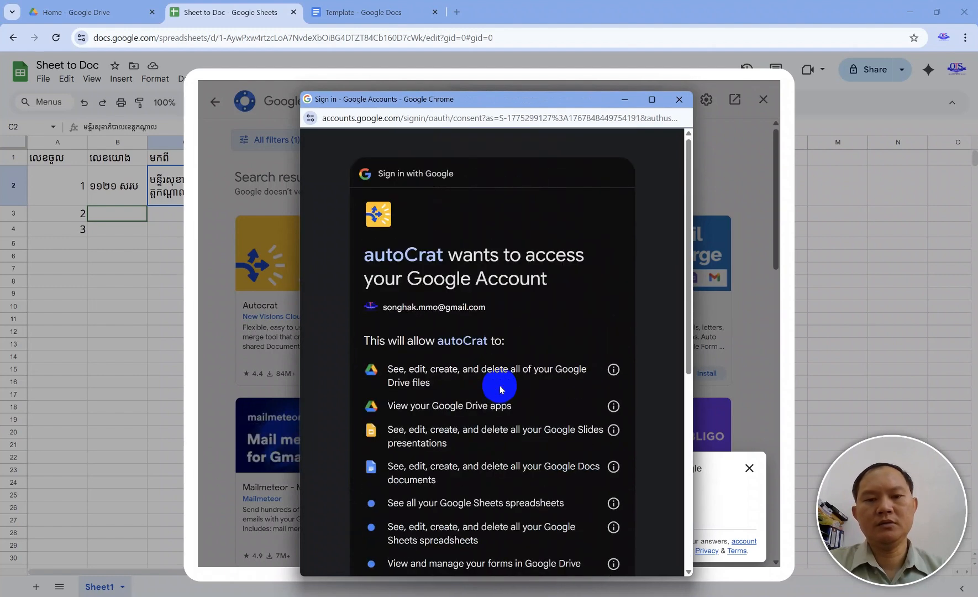
scroll(501, 388, down, 3)
scroll(501, 386, down, 4)
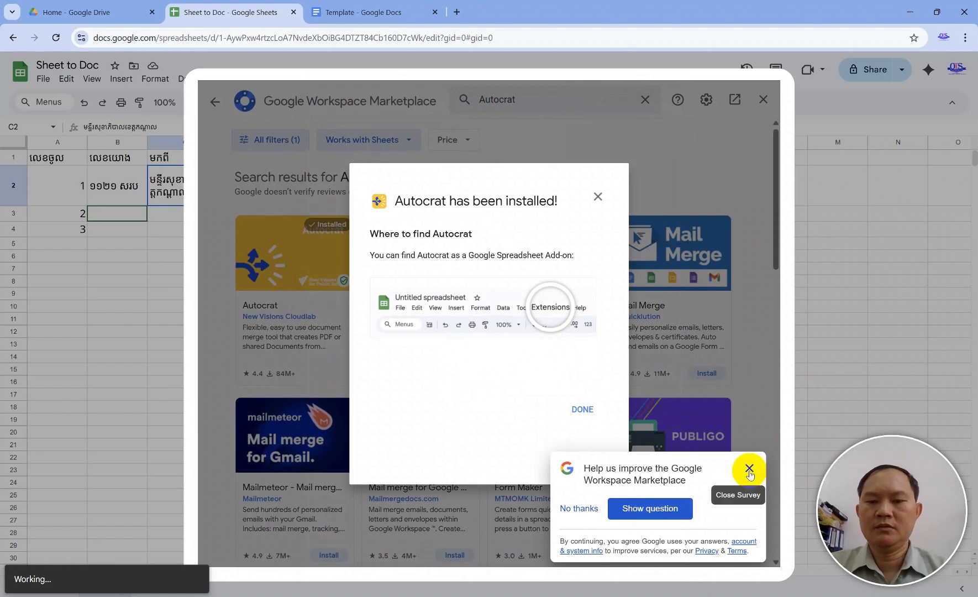
Dismiss the survey and the Autocrat installation notice, and close the Marketplace.
click(749, 468)
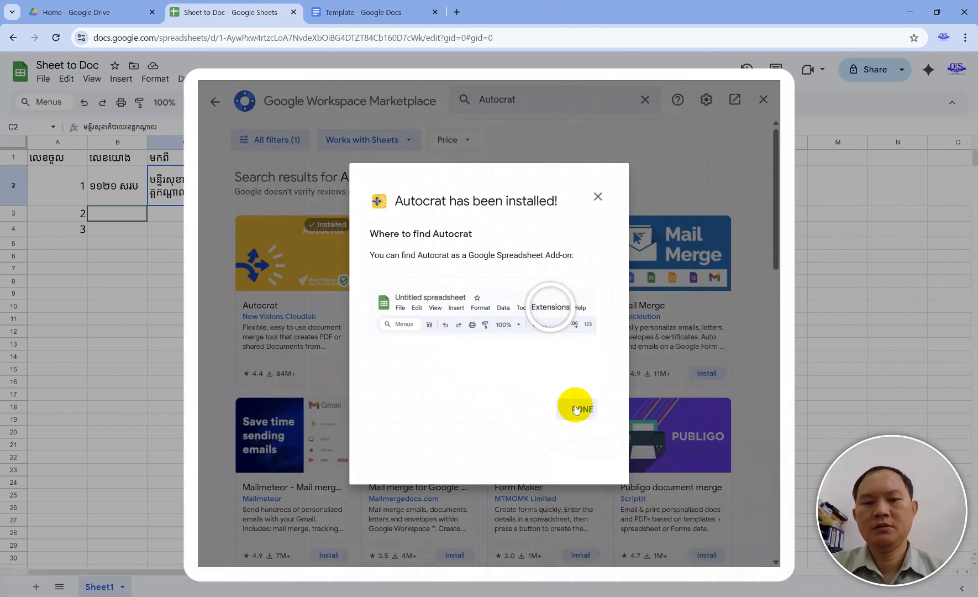
click(578, 408)
click(762, 107)
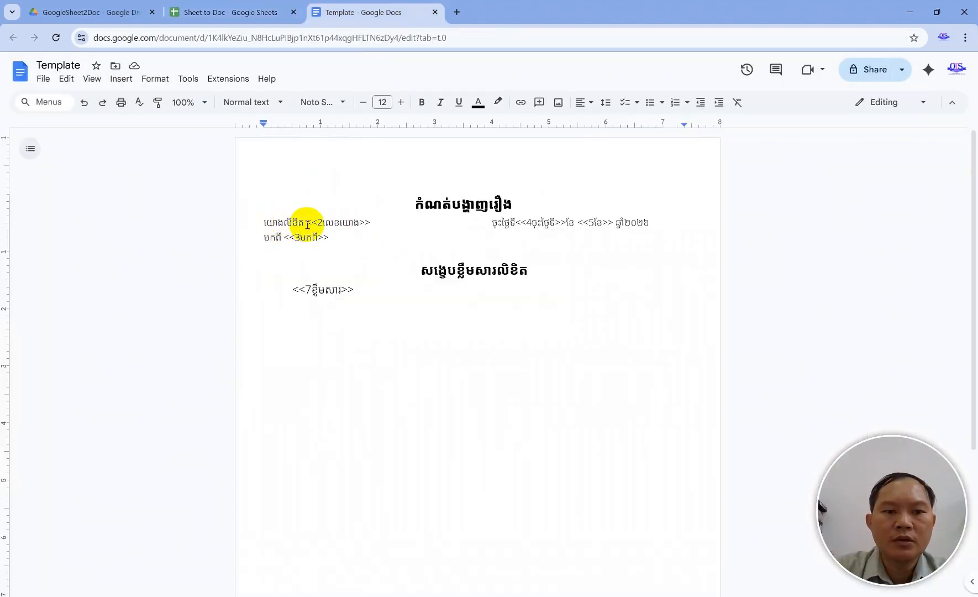
In the Template document, make the <<2លេខយោង>> and <<3មកពី>> placeholders bold.
drag(307, 223, 371, 223)
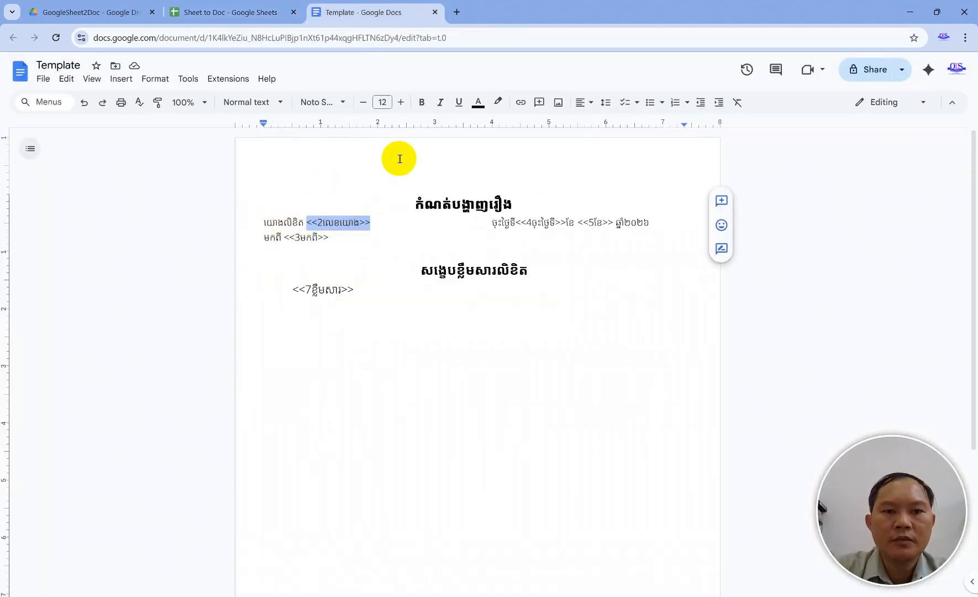
click(422, 103)
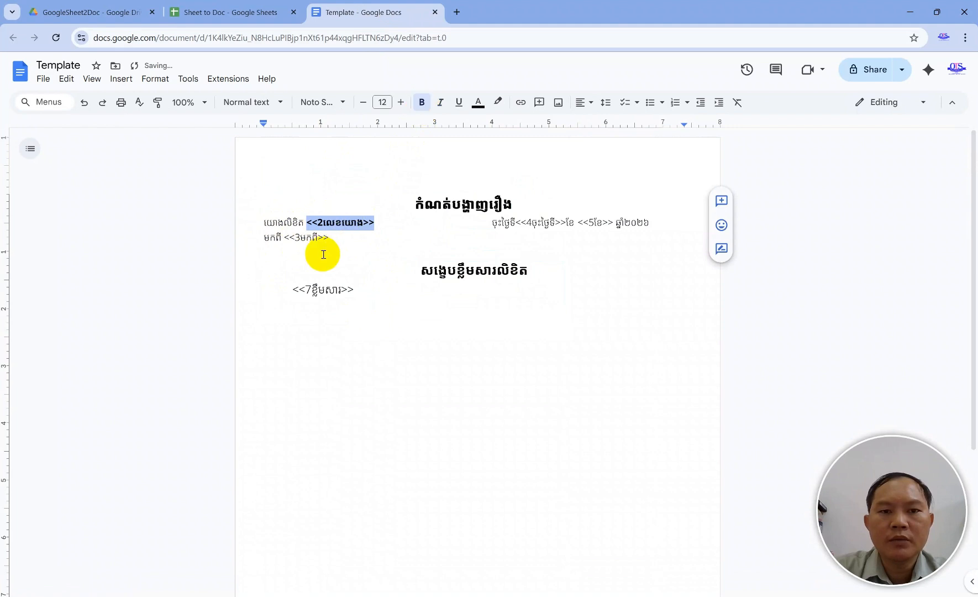
mouse_move(281, 236)
mouse_down()
mouse_move(323, 238)
mouse_move(288, 239)
mouse_up()
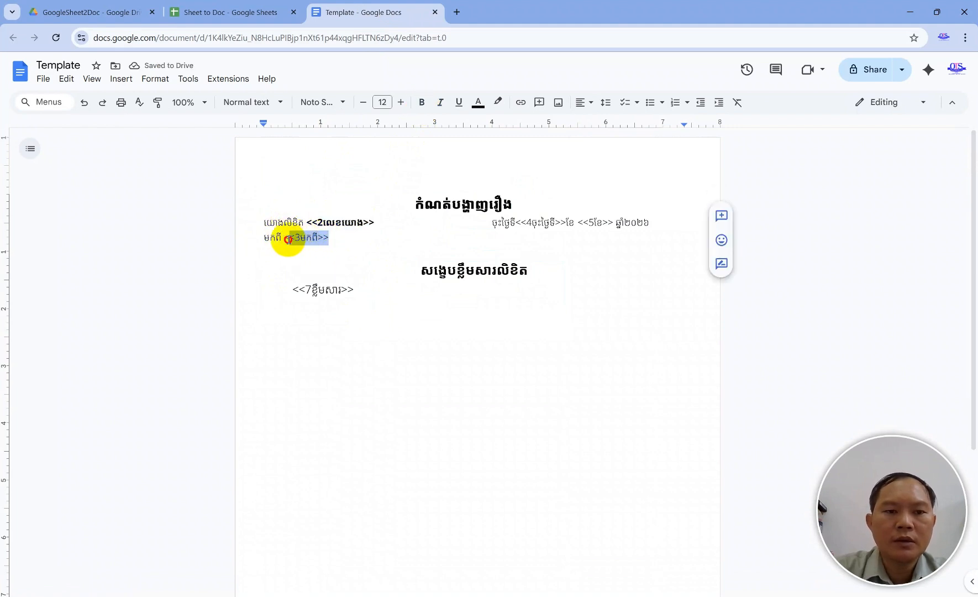
click(422, 102)
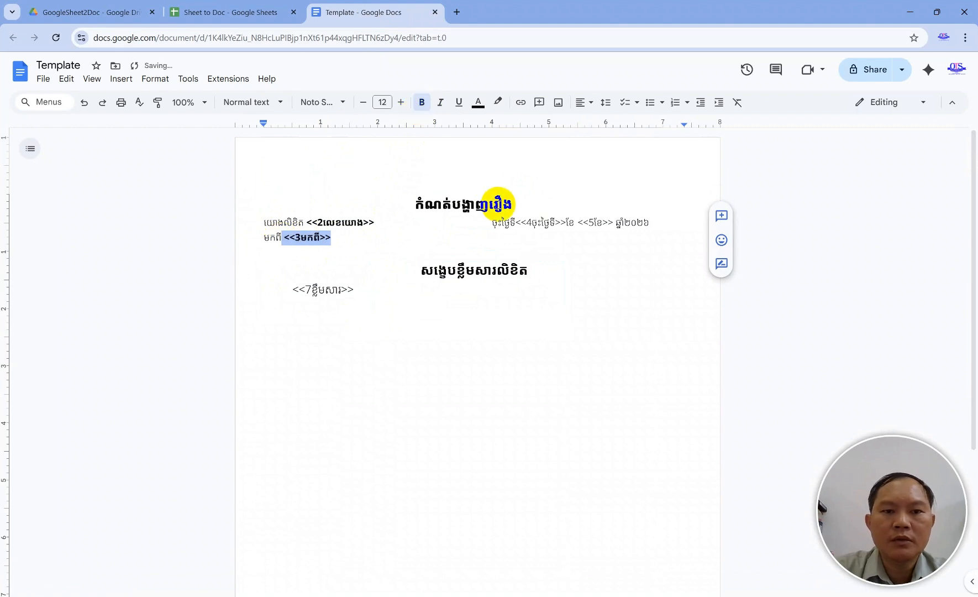
Make the day placeholder in the date line bold and shorten it to <<4ថ្ងៃទី>>.
drag(517, 222, 553, 221)
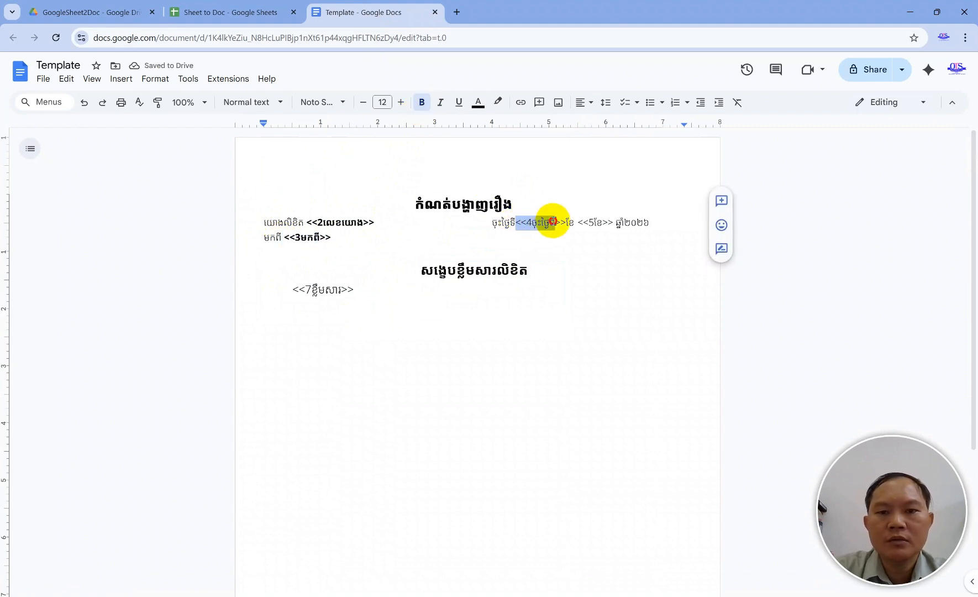
click(423, 102)
click(544, 223)
key(BackSpace)
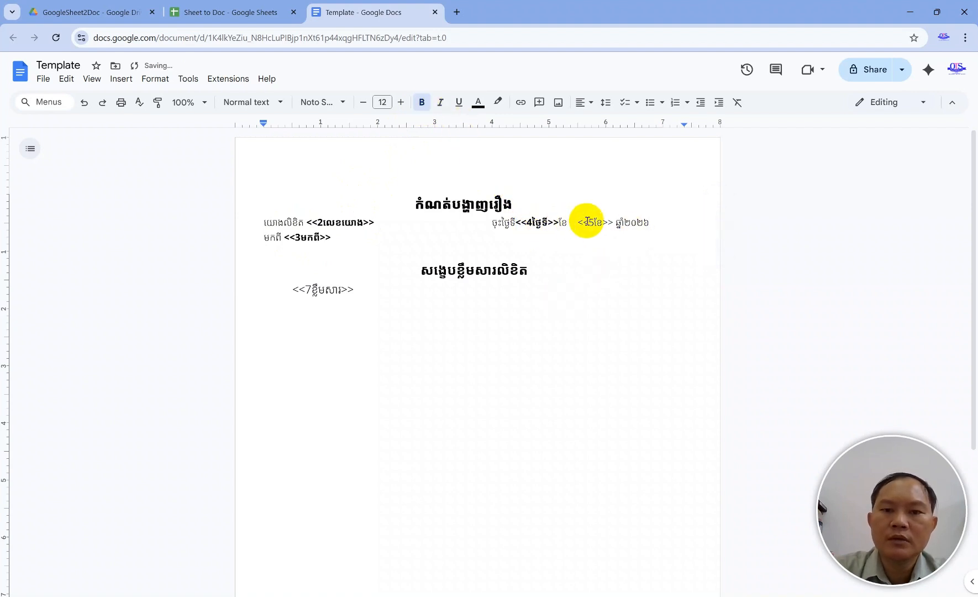
Make the <<5ខែ>> placeholder bold and remove the gap in front of it.
drag(579, 222, 611, 222)
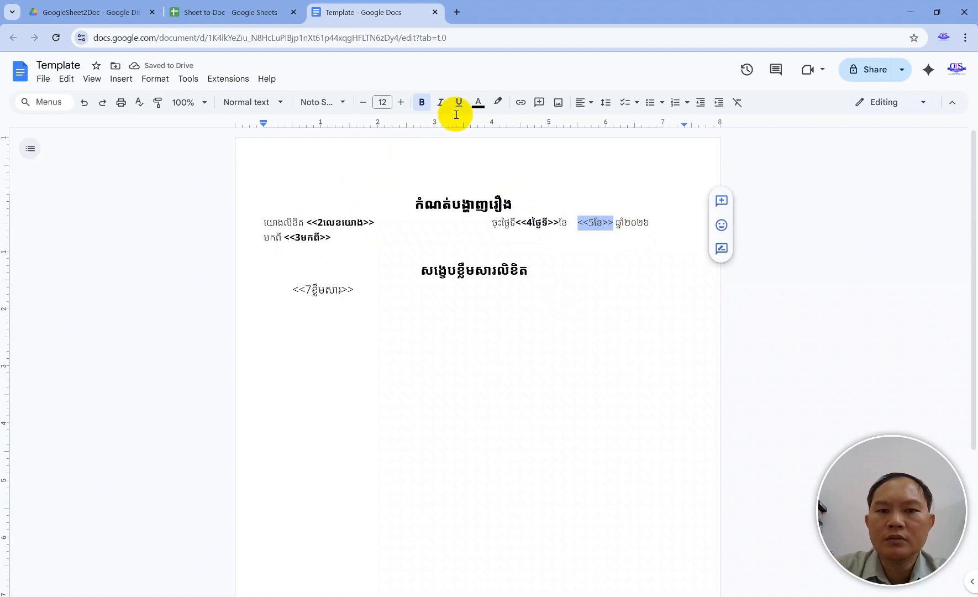
click(421, 103)
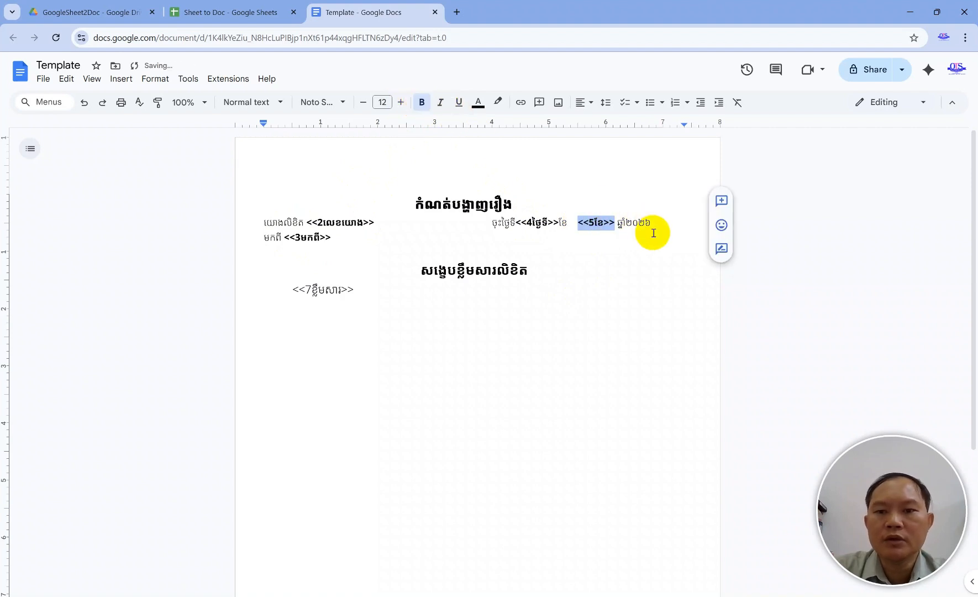
click(578, 222)
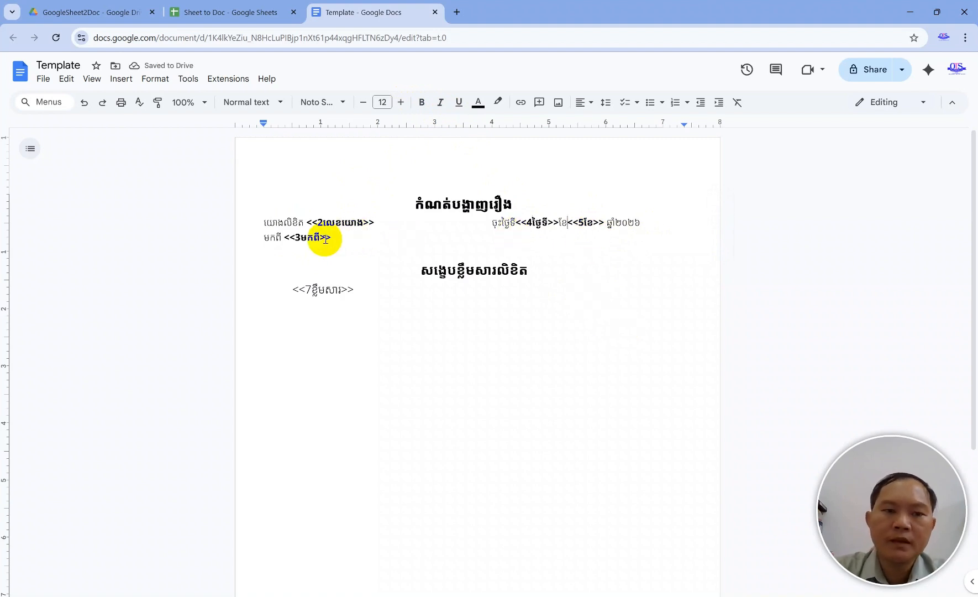
Try bold formatting on the <<7ខ្លឹមសារ>> placeholder and remove it again.
drag(357, 289, 290, 289)
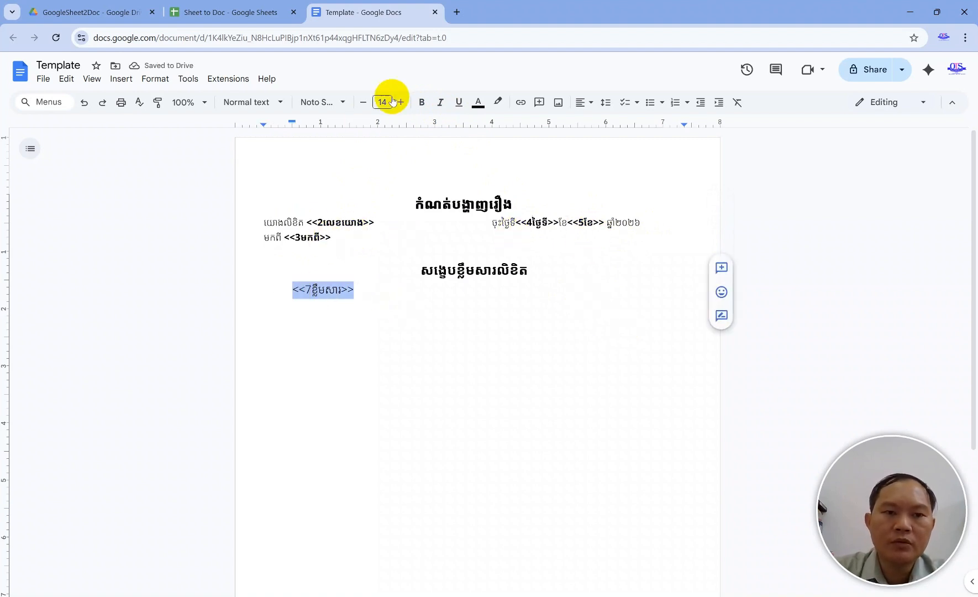
click(421, 102)
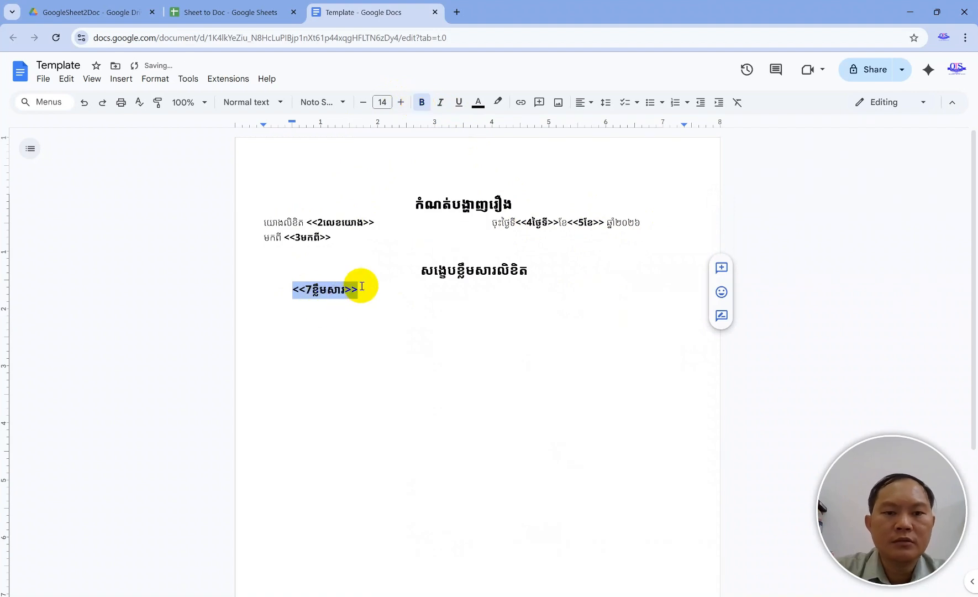
click(422, 101)
click(380, 320)
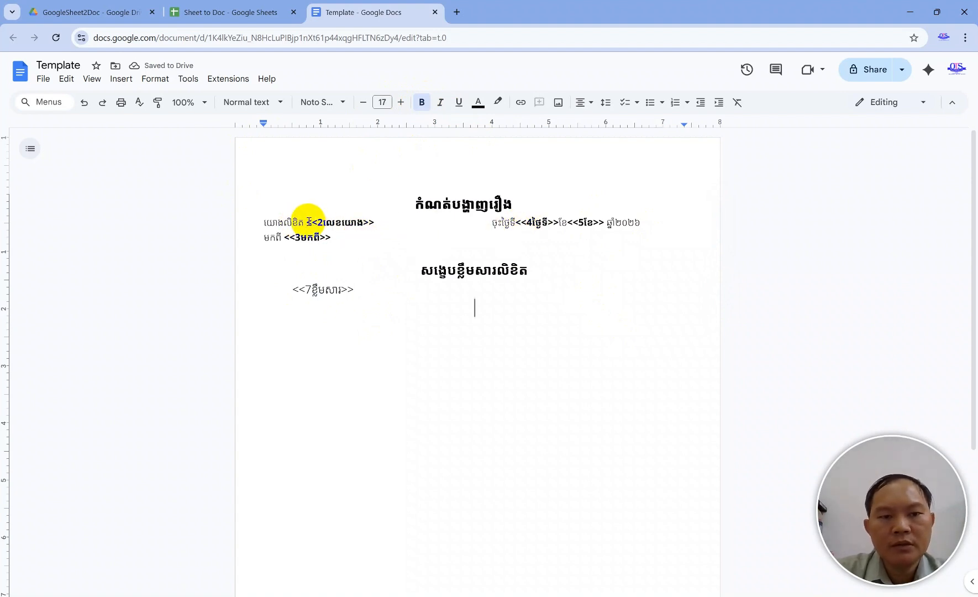
Compare the template's <<2លេខយោង>> placeholder with the headers A1:G1 and the row 2 data in the Sheet to Doc spreadsheet.
click(327, 222)
drag(327, 222, 379, 223)
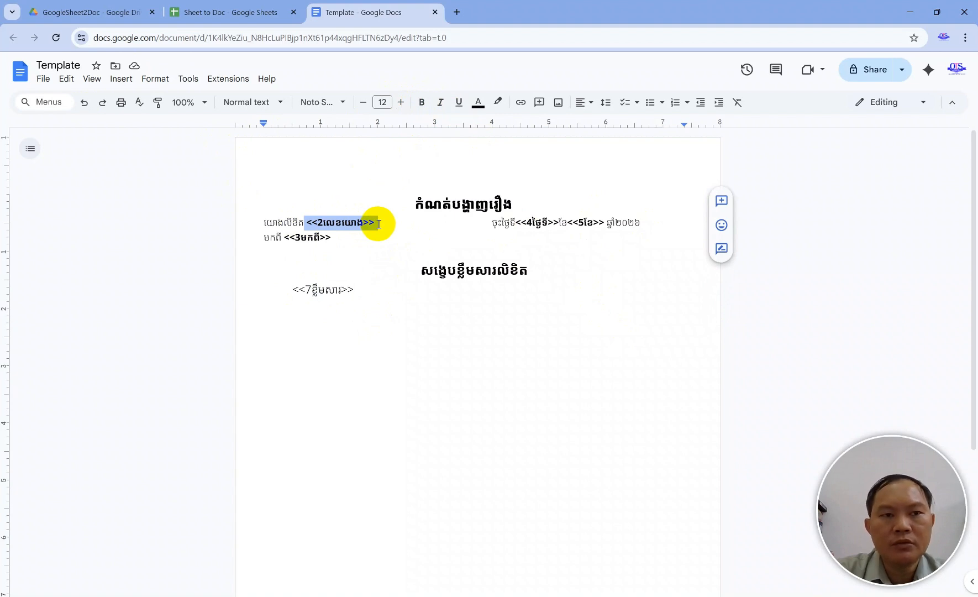
click(236, 15)
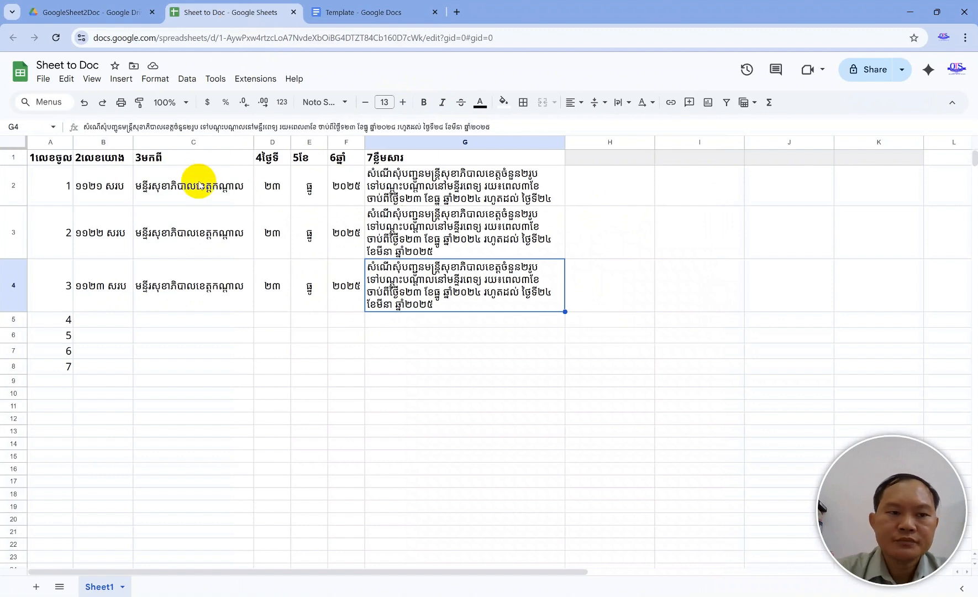
click(103, 185)
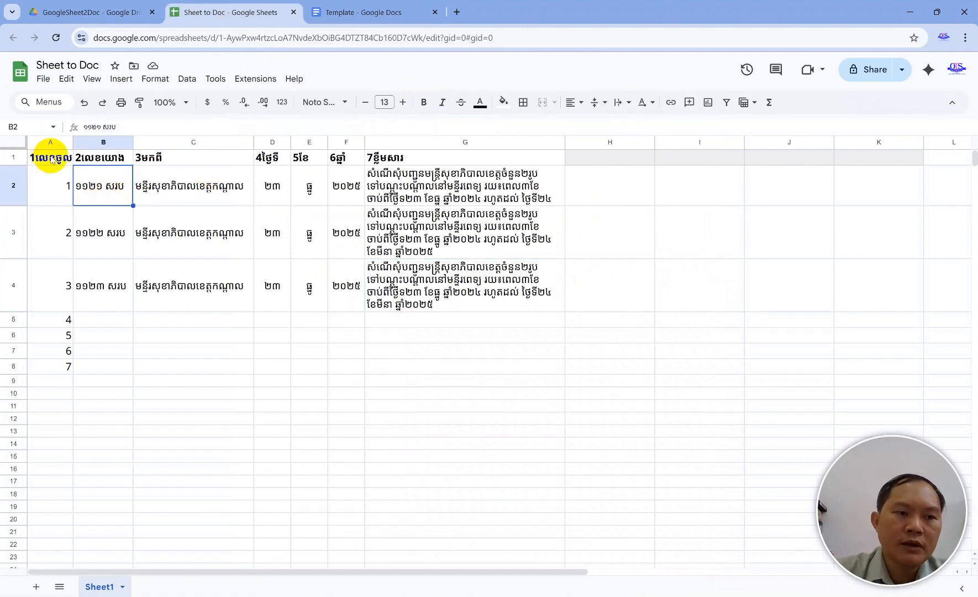
drag(51, 157, 430, 161)
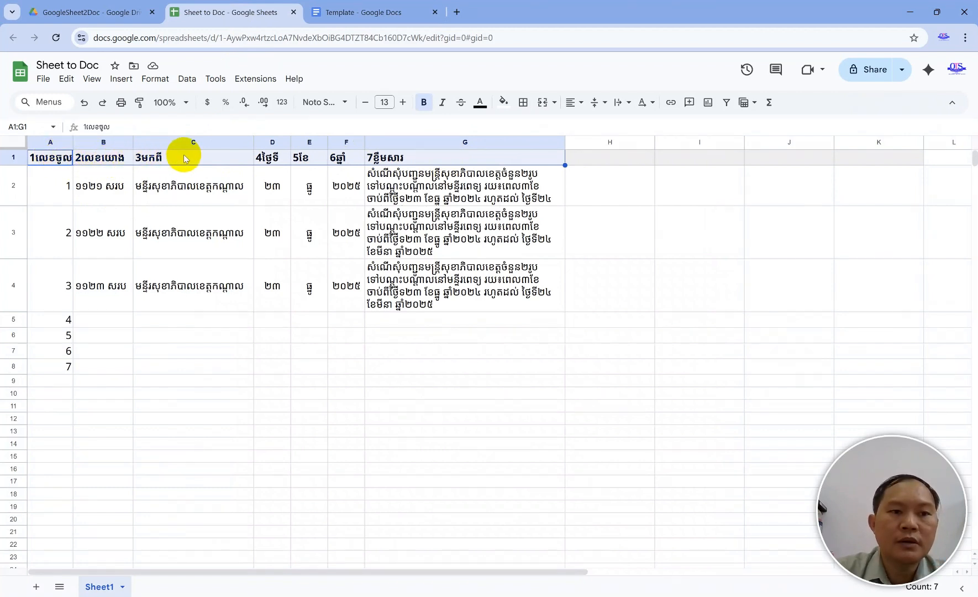
click(325, 199)
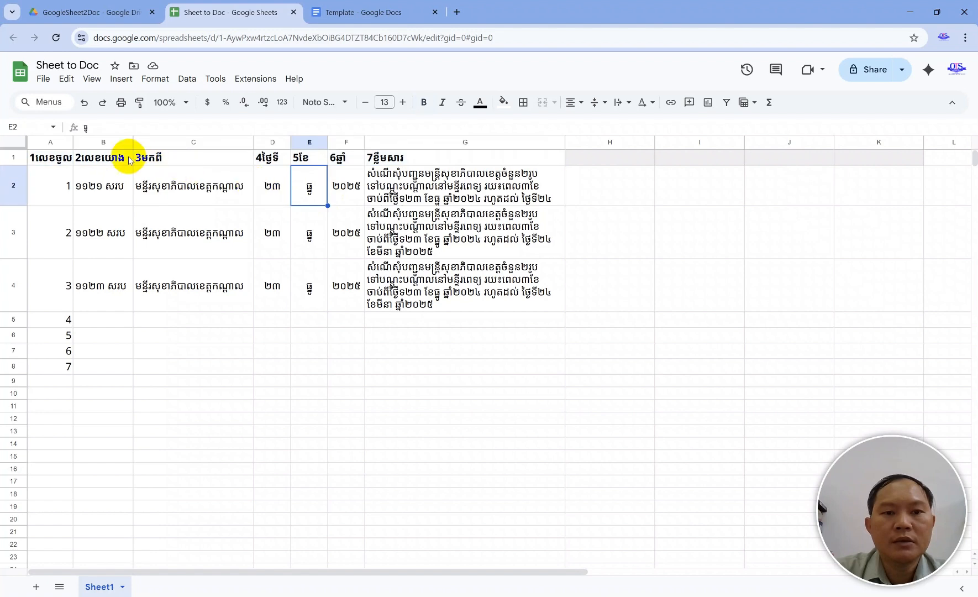
Review the column headers in A1:G1 of the Sheet to Doc spreadsheet.
drag(48, 160, 416, 162)
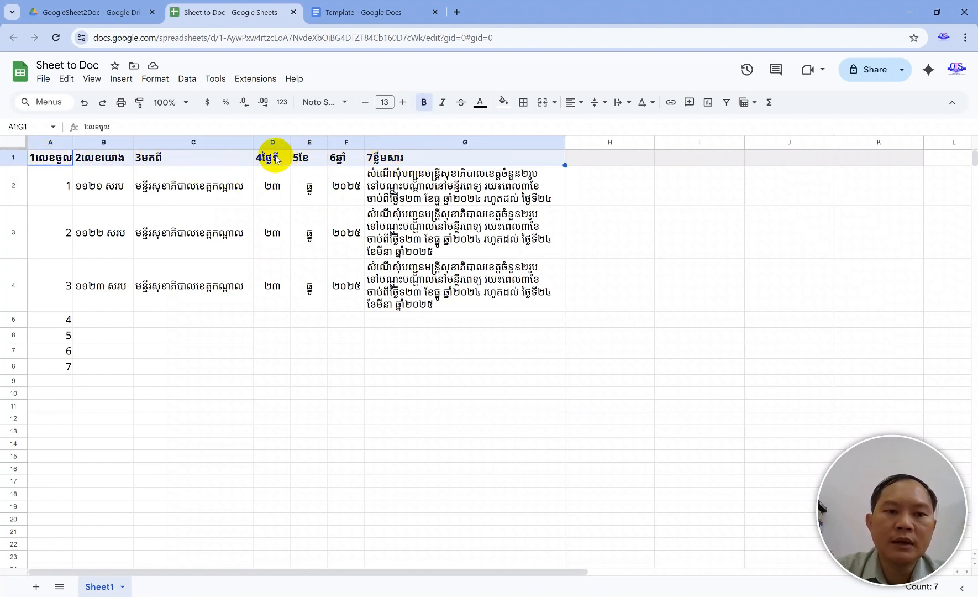
click(170, 180)
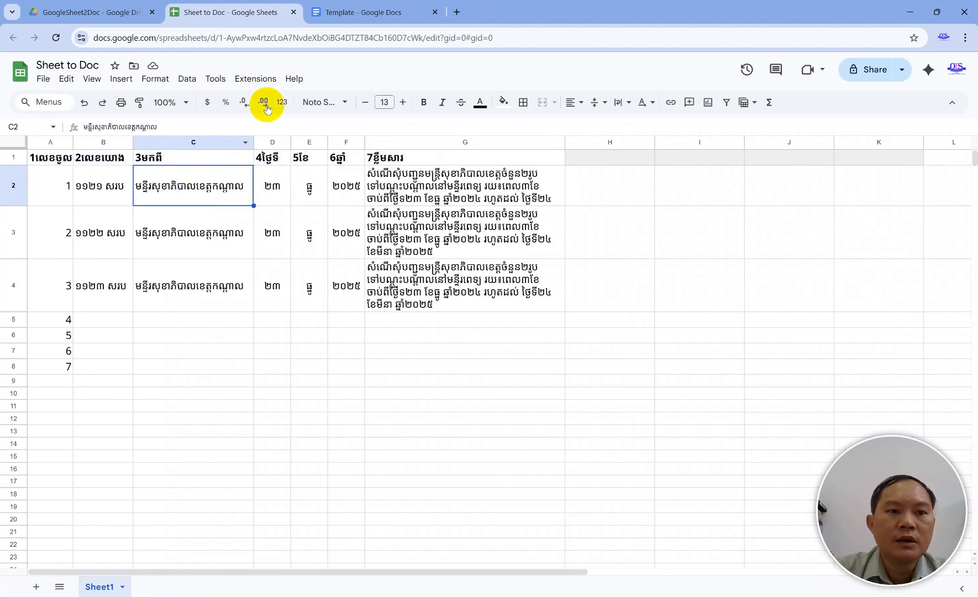
Search the Google Workspace Marketplace for Autocrat, look through its listing, and return to the sheet.
click(248, 78)
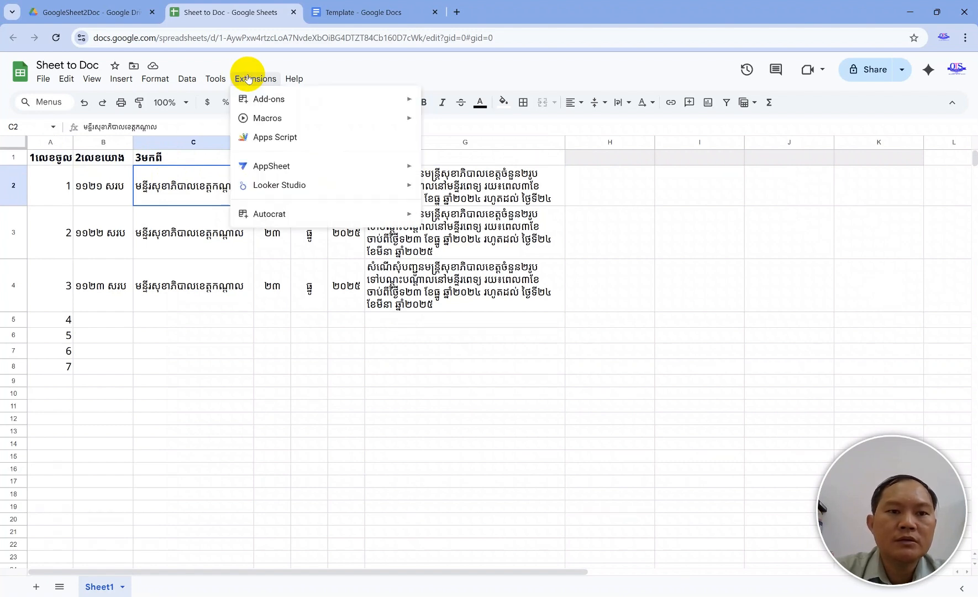
mouse_move(268, 99)
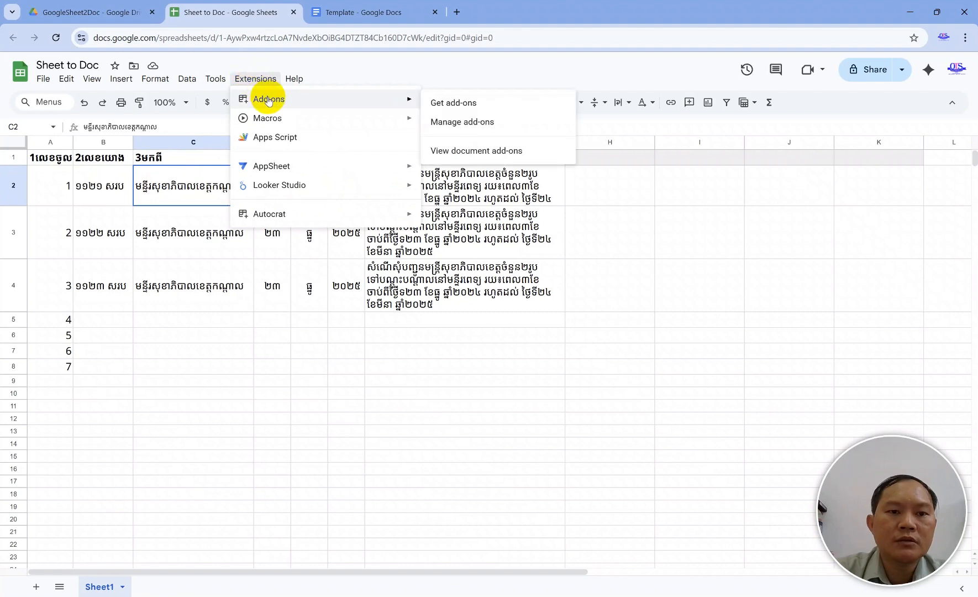
click(453, 101)
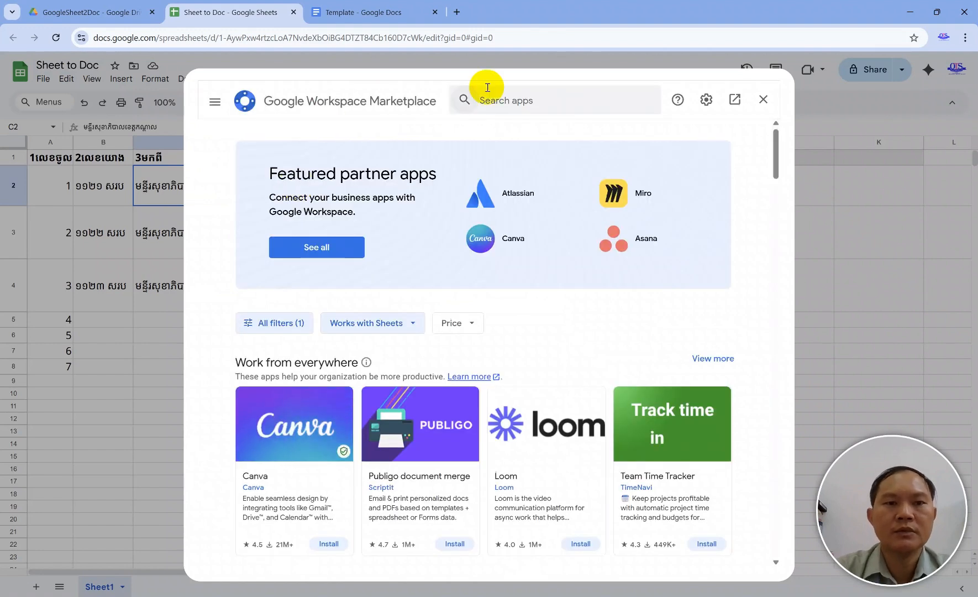
click(516, 94)
text(auto)
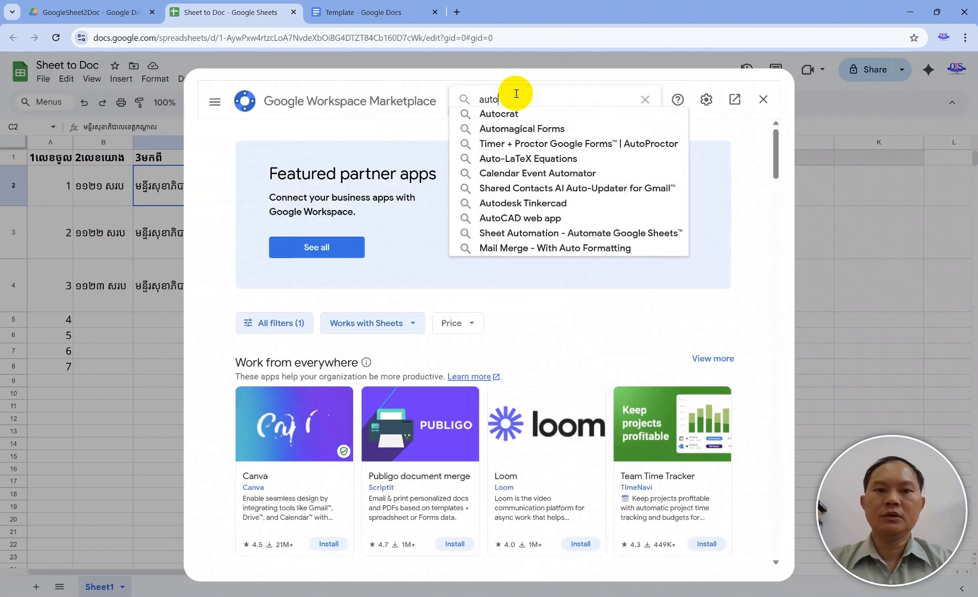
click(516, 113)
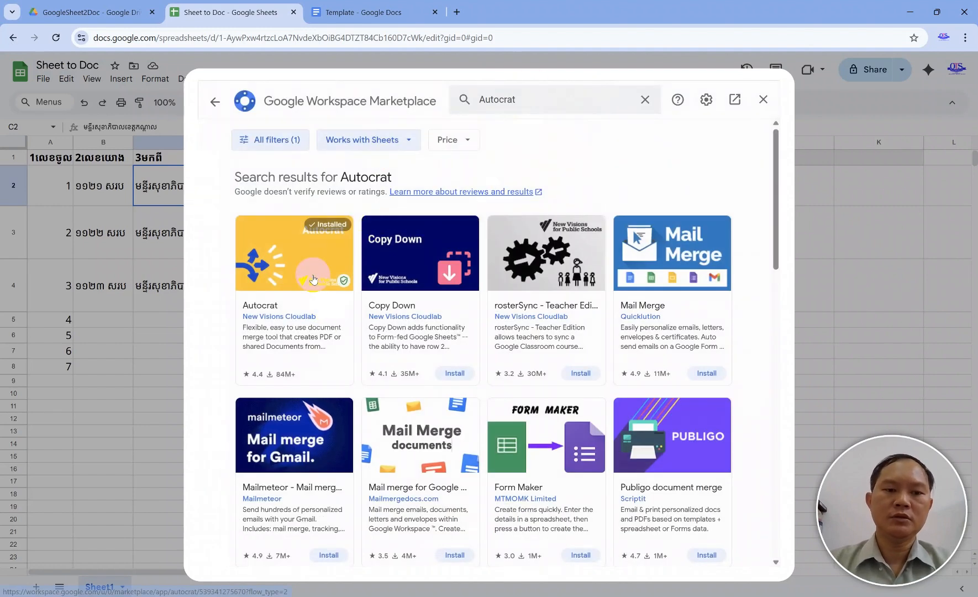
click(312, 274)
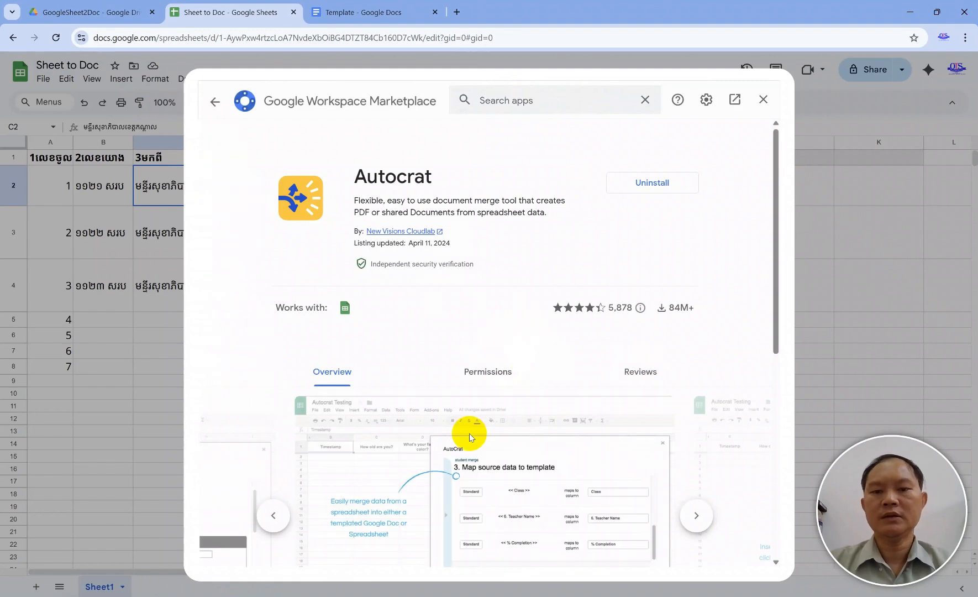
scroll(464, 437, down, 5)
scroll(467, 487, up, 5)
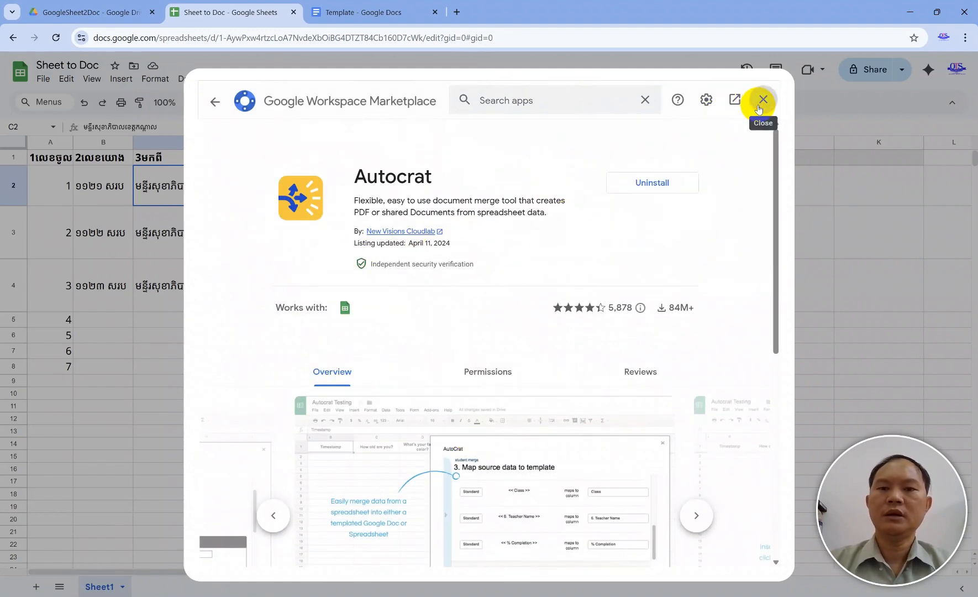
click(753, 111)
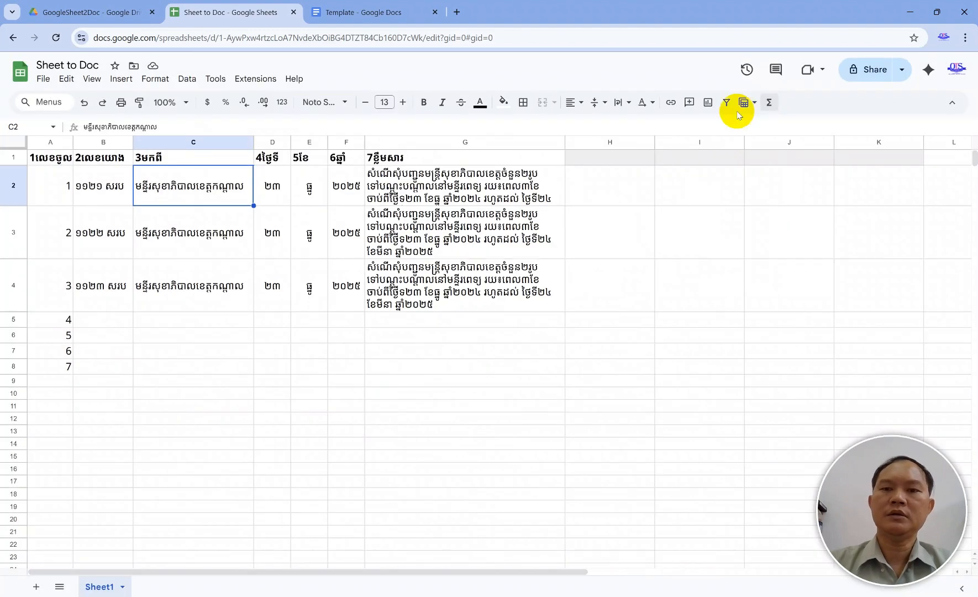
Launch the Autocrat add-on and delete the existing job Test1.
click(257, 80)
mouse_move(276, 213)
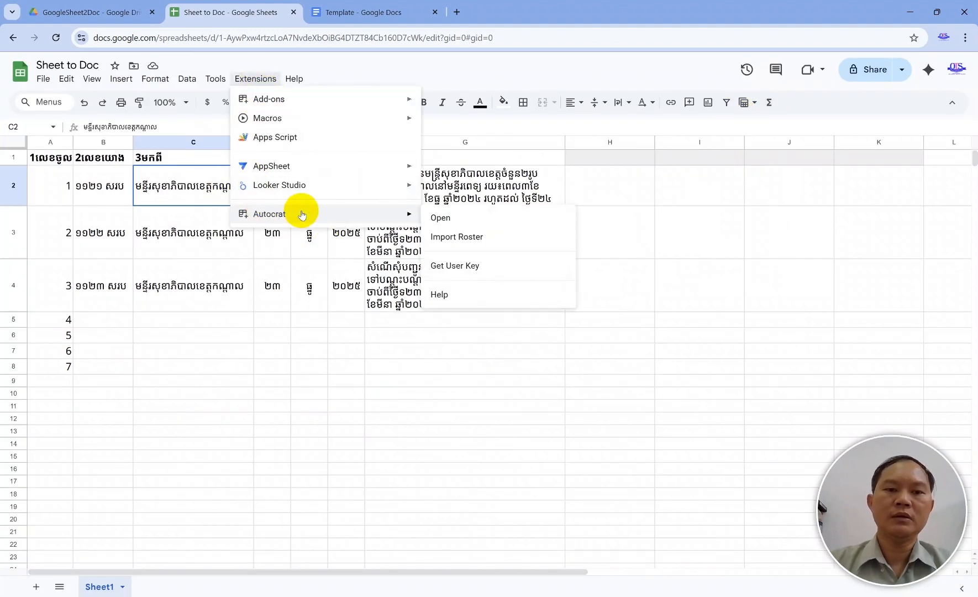
click(470, 224)
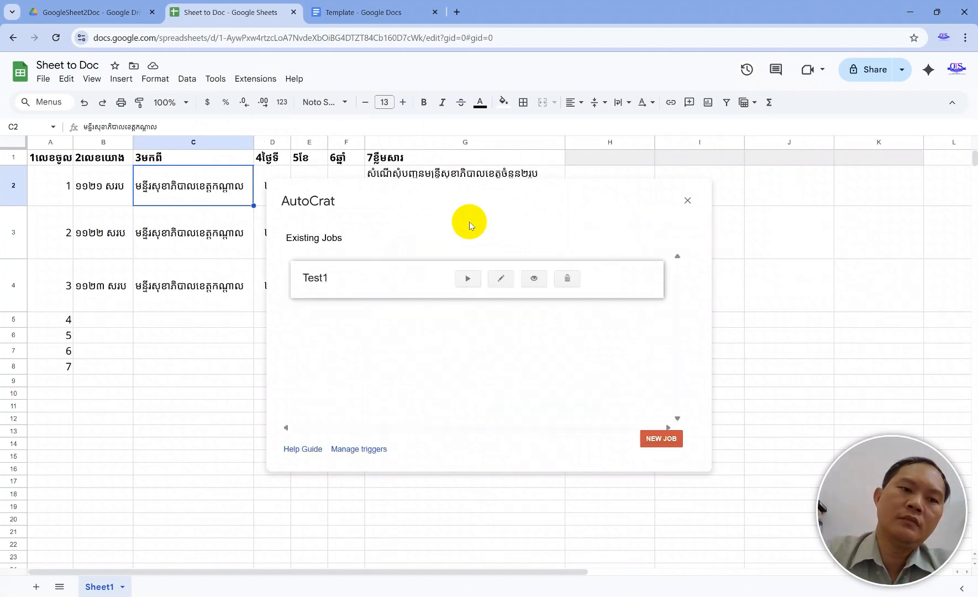
click(569, 280)
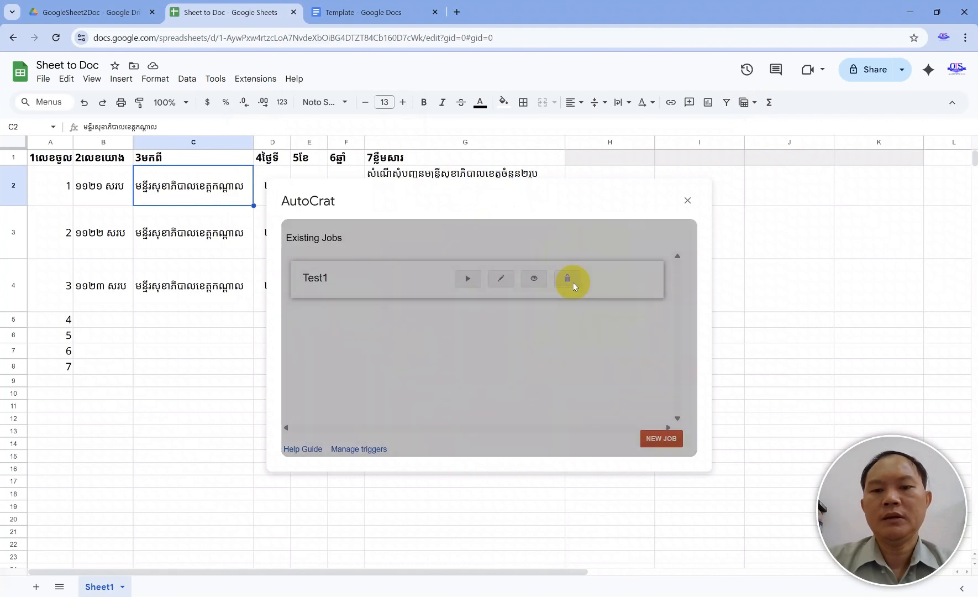
click(658, 321)
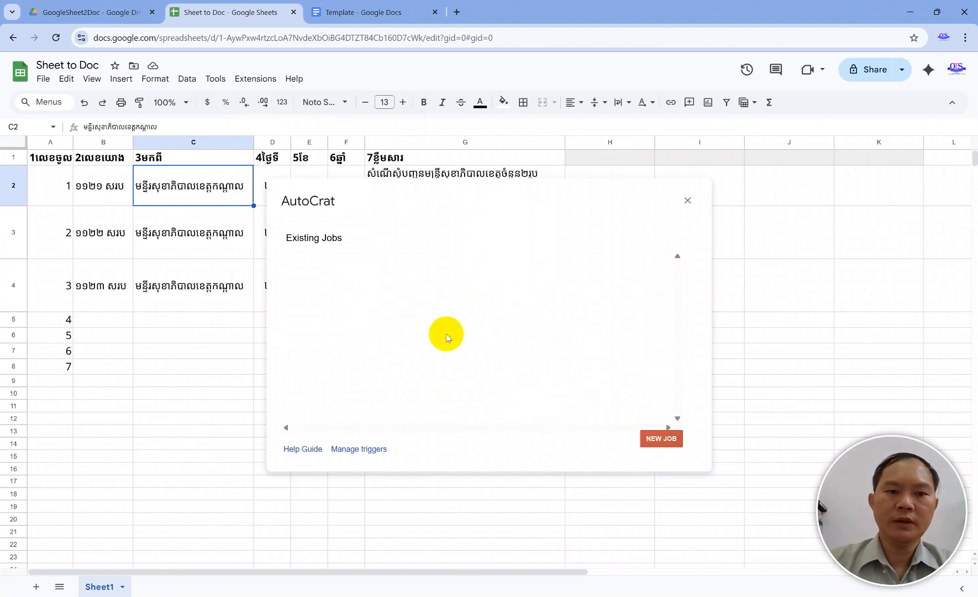
Create a new merge job named កំណត់បង្ហាញរឿង and continue to the template choice.
click(668, 449)
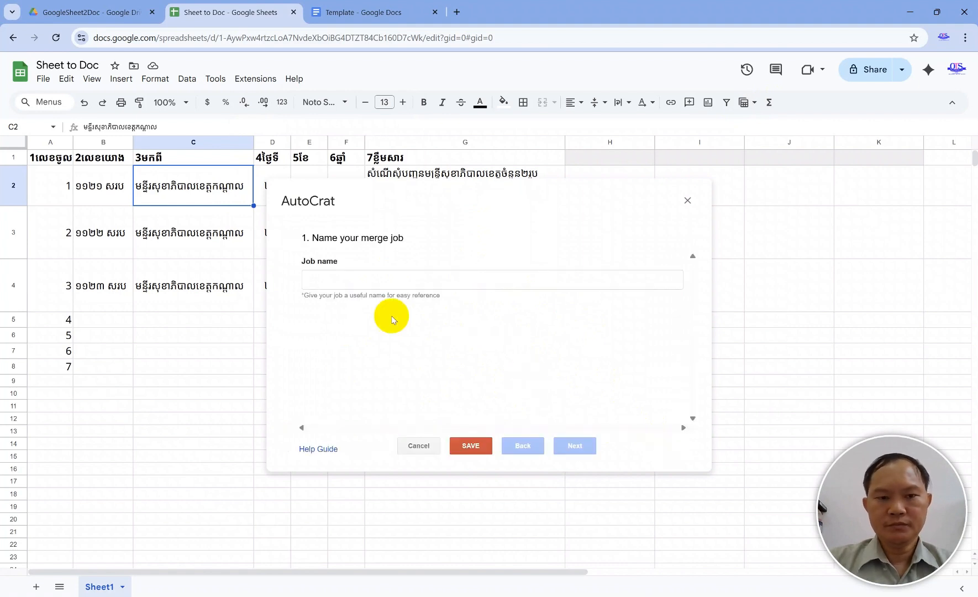
click(381, 284)
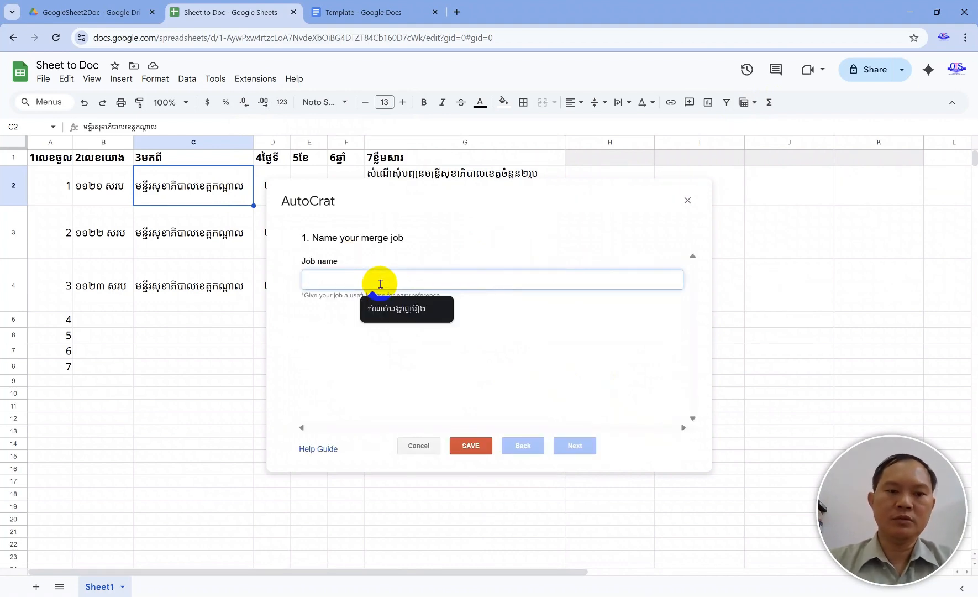
click(396, 308)
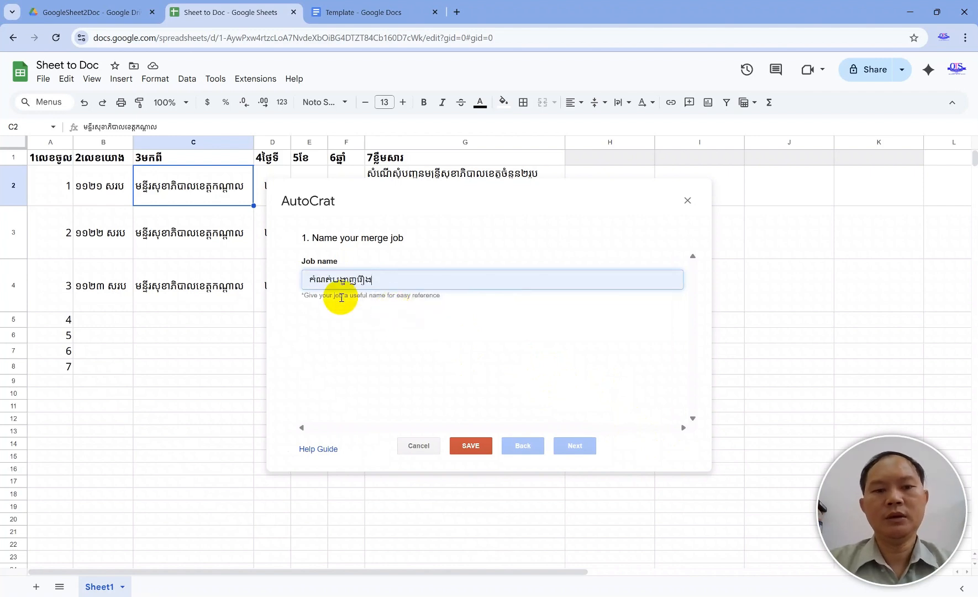
click(576, 445)
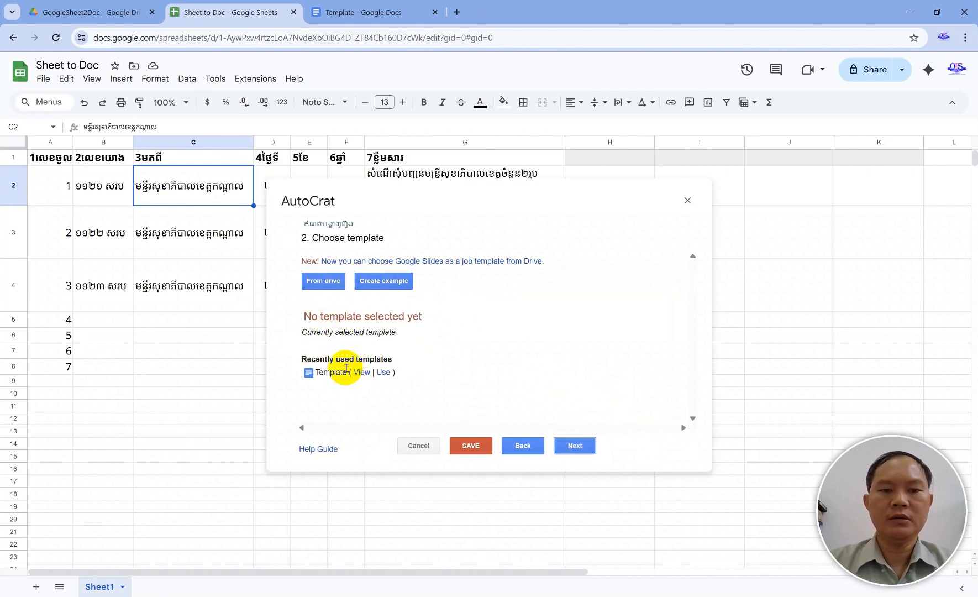
Choose the Template document from Drive as the job's template and continue to the data mapping.
click(323, 282)
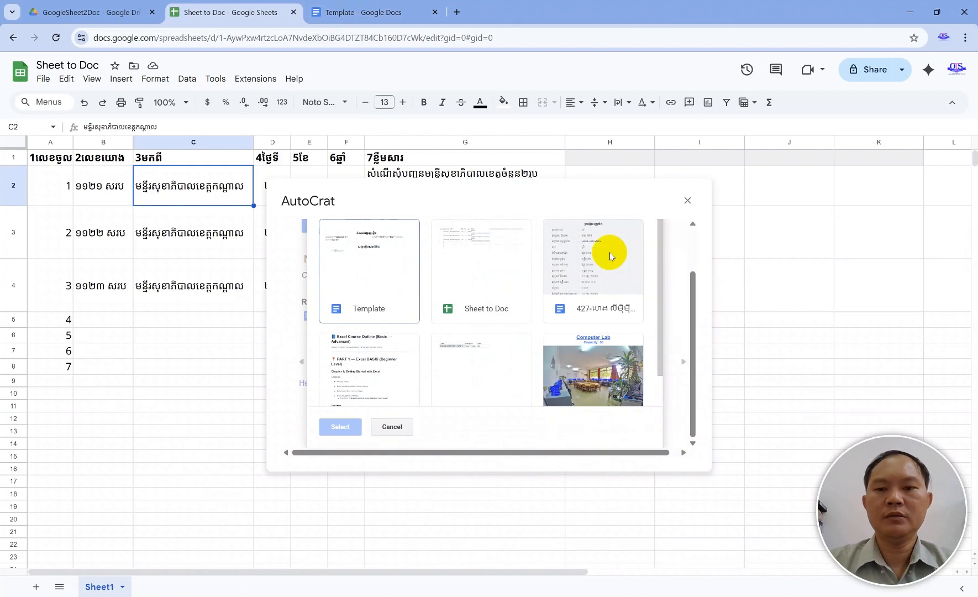
click(392, 427)
click(319, 280)
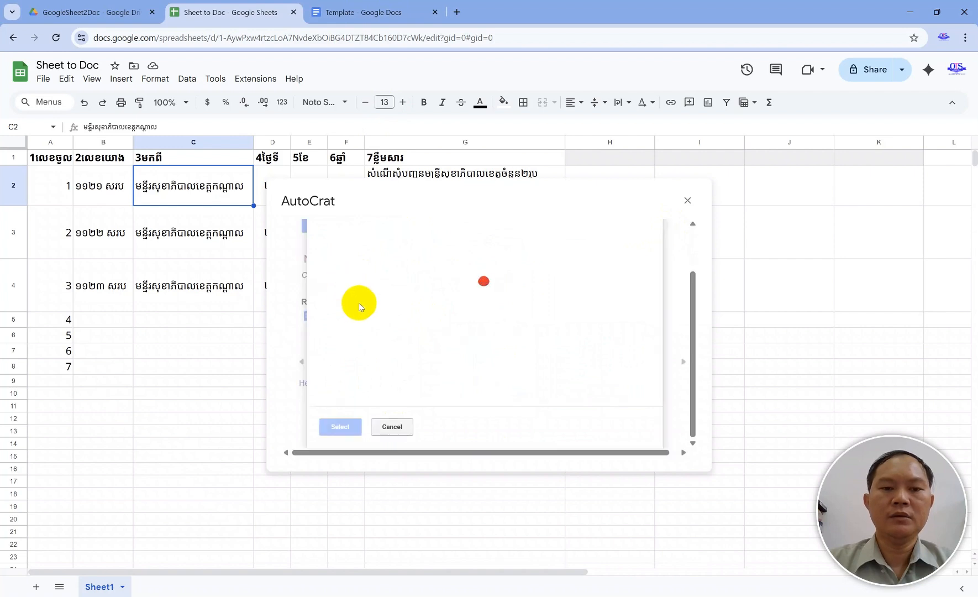
click(359, 285)
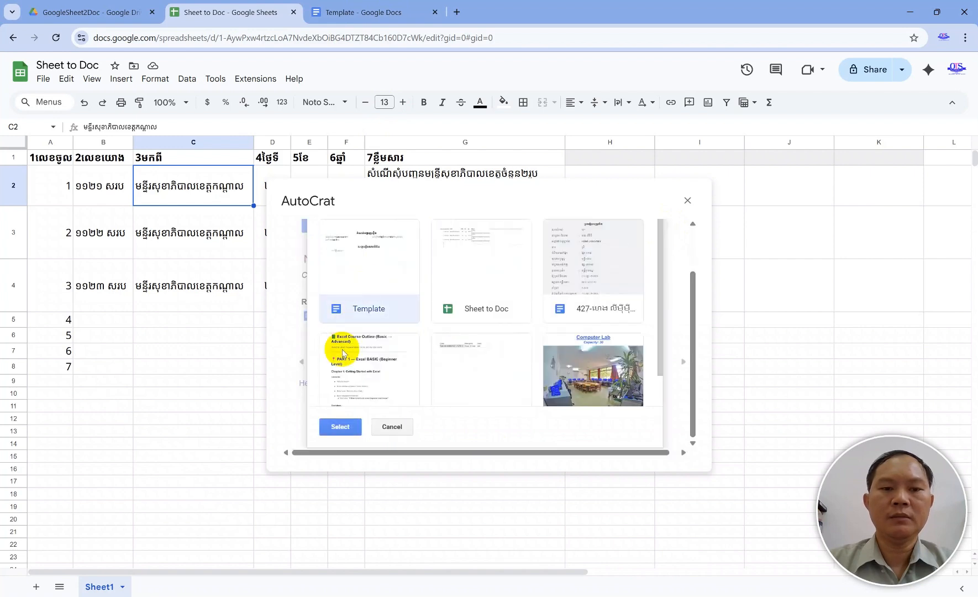
click(338, 426)
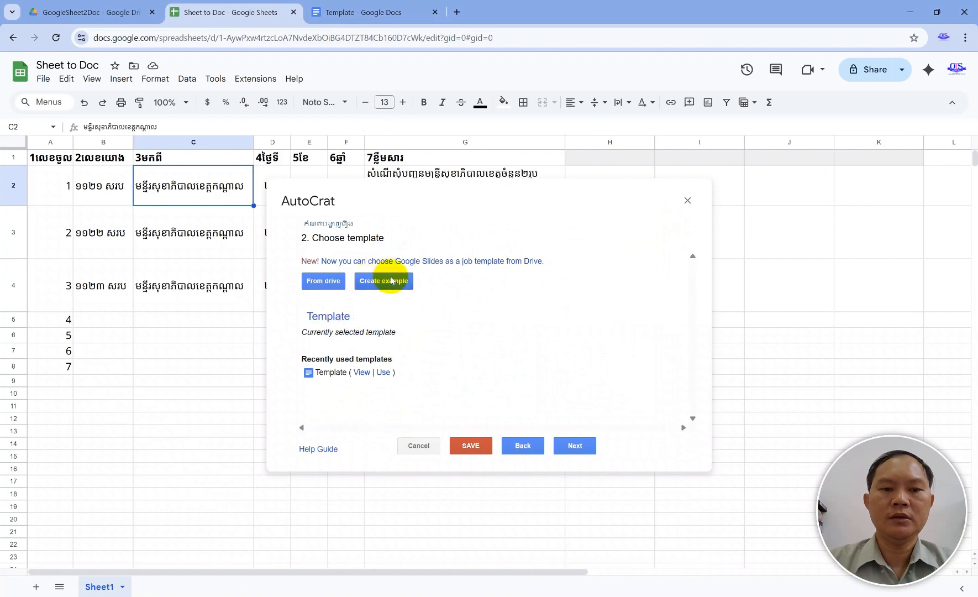
click(575, 446)
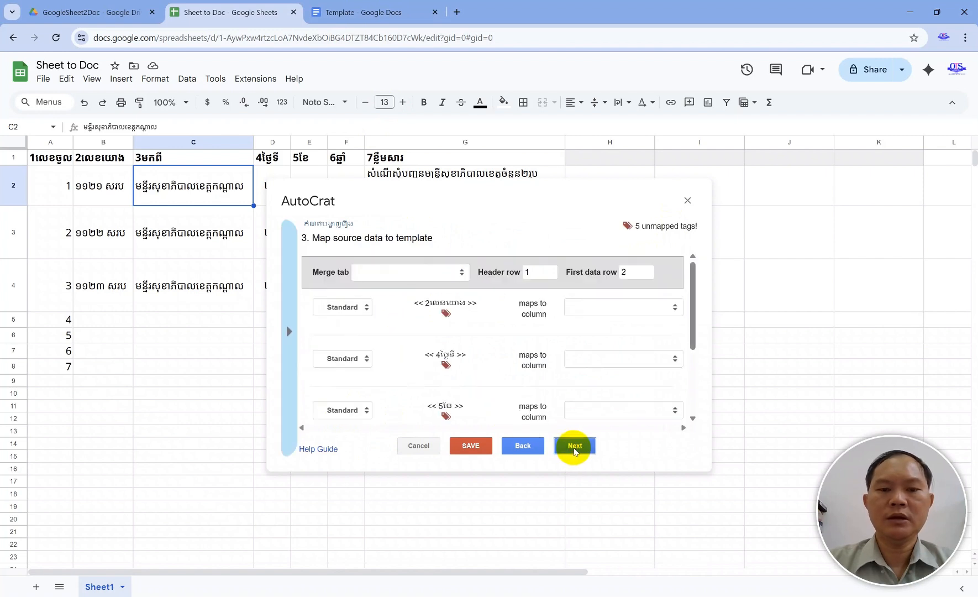
Compare the merge tags listed for mapping, such as << 2លេខយោង >>, with the placeholders in the Template document.
scroll(509, 354, down, 2)
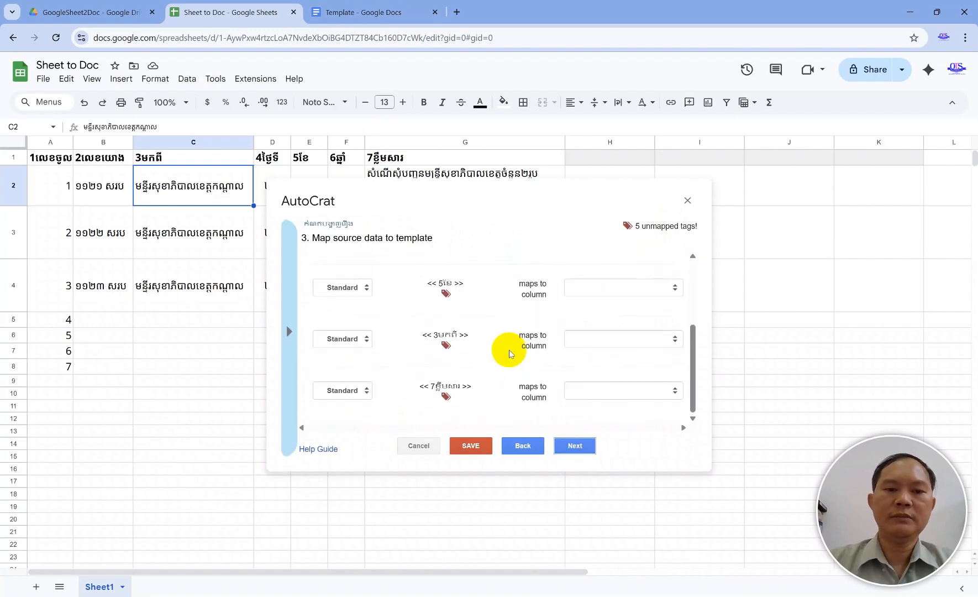
scroll(509, 354, up, 3)
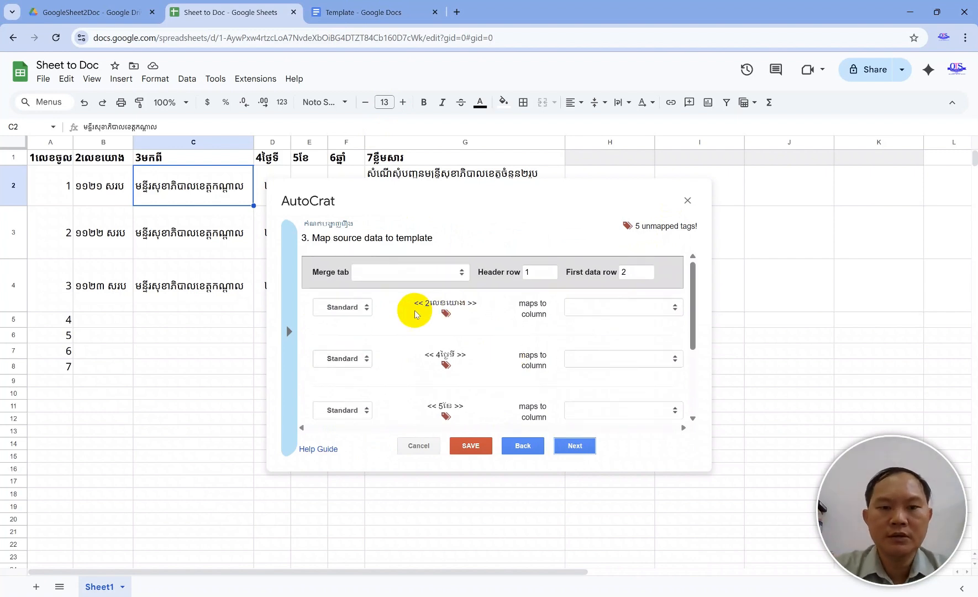
drag(413, 307, 477, 308)
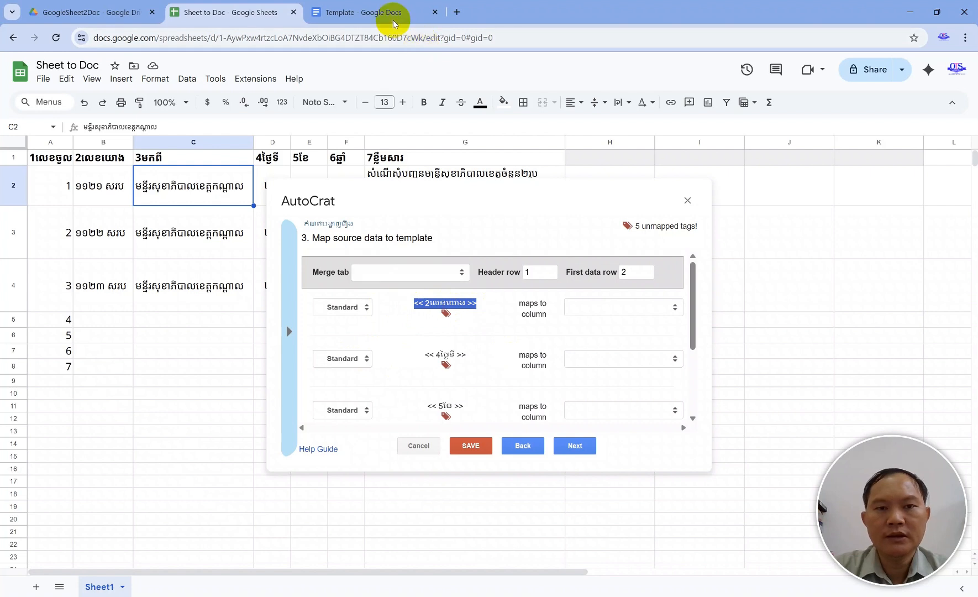
click(381, 12)
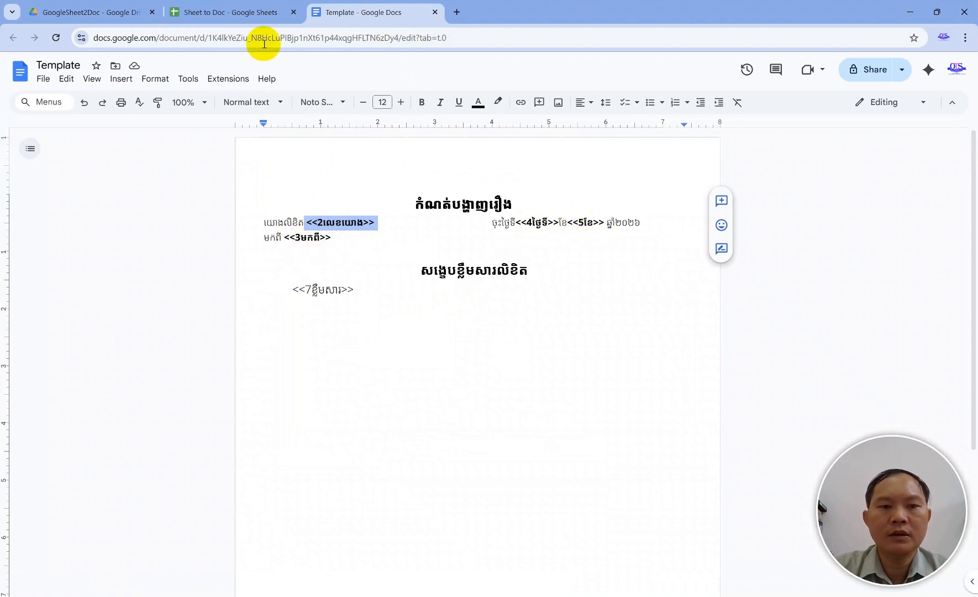
click(256, 10)
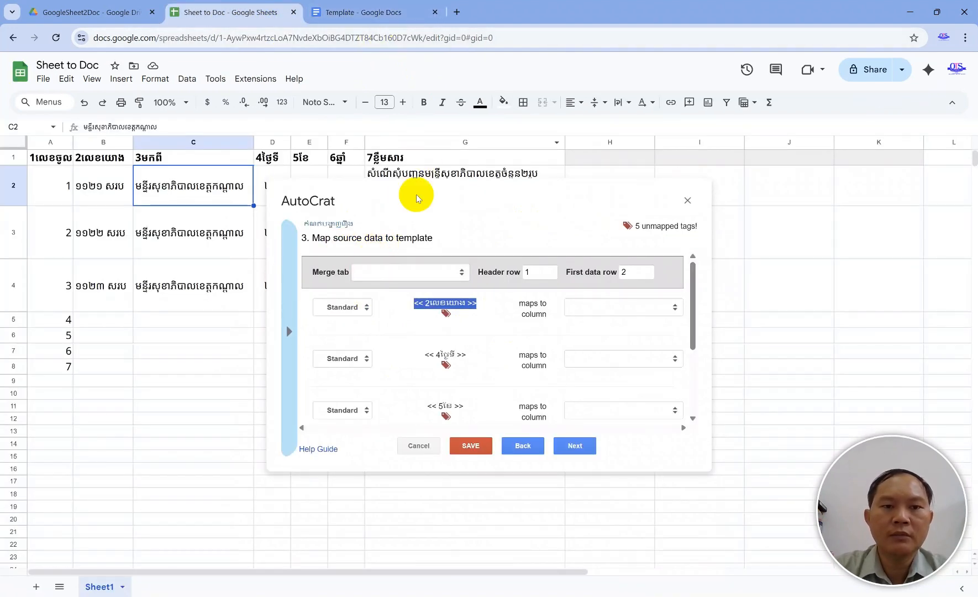
Set the merge tab to Sheet1, check that each tag maps to its matching column, and continue to the file settings.
click(405, 272)
click(403, 302)
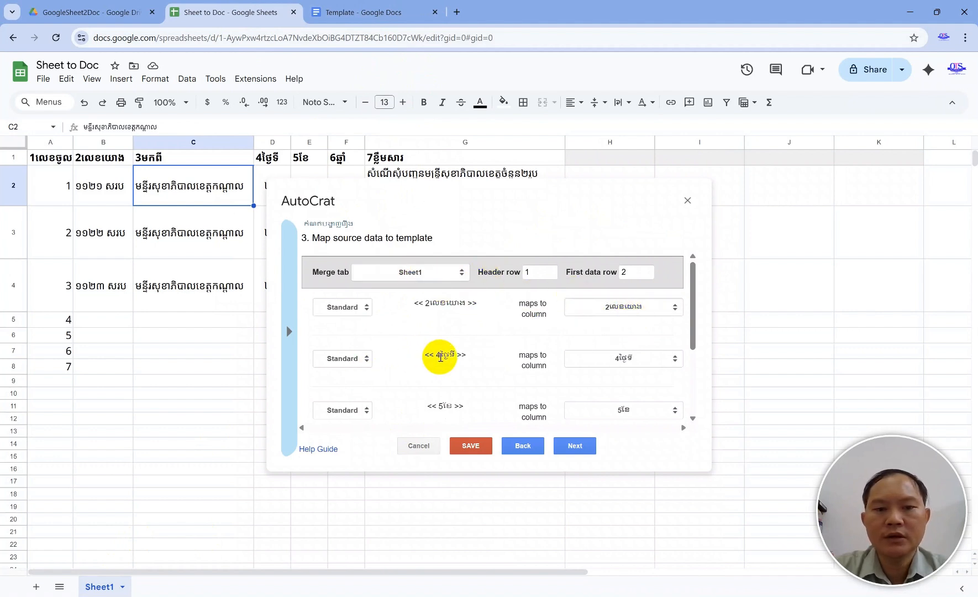
scroll(453, 356, down, 2)
scroll(454, 358, down, 1)
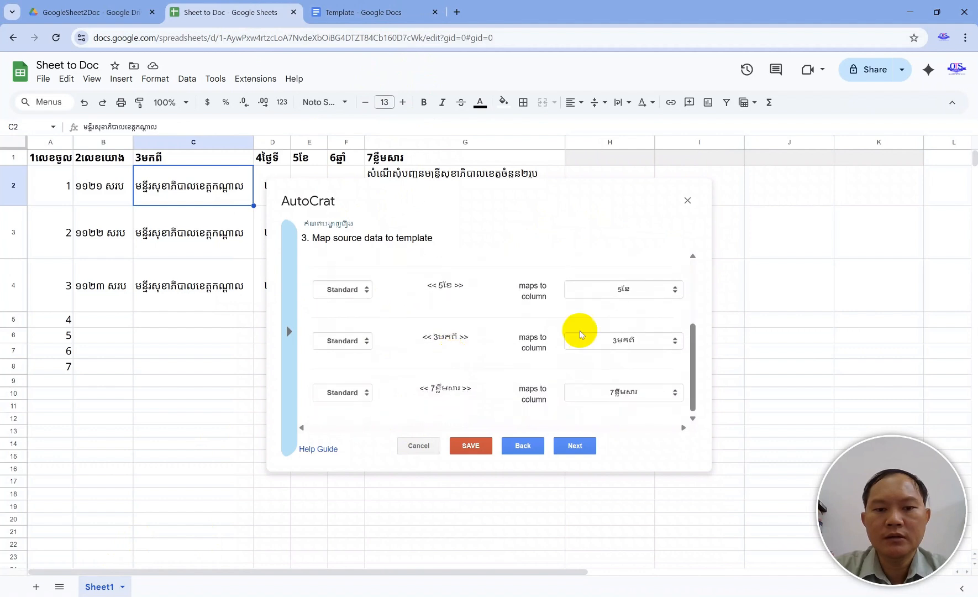
scroll(520, 335, up, 3)
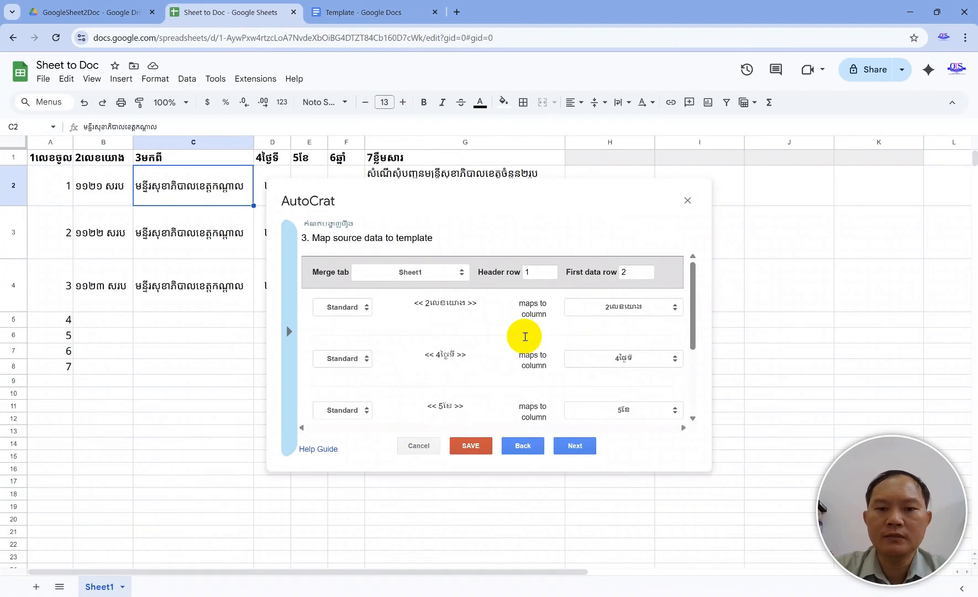
scroll(509, 338, down, 3)
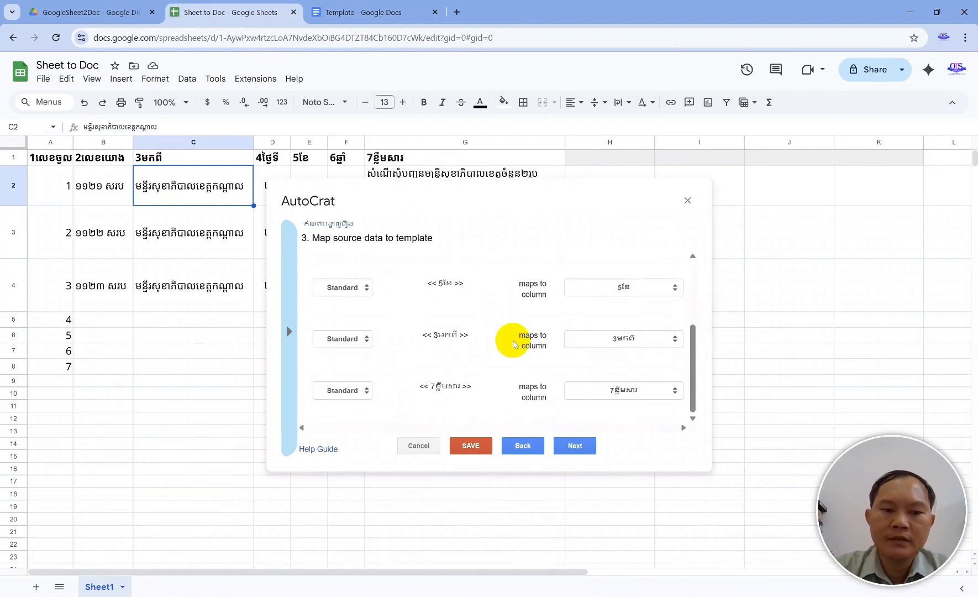
click(556, 447)
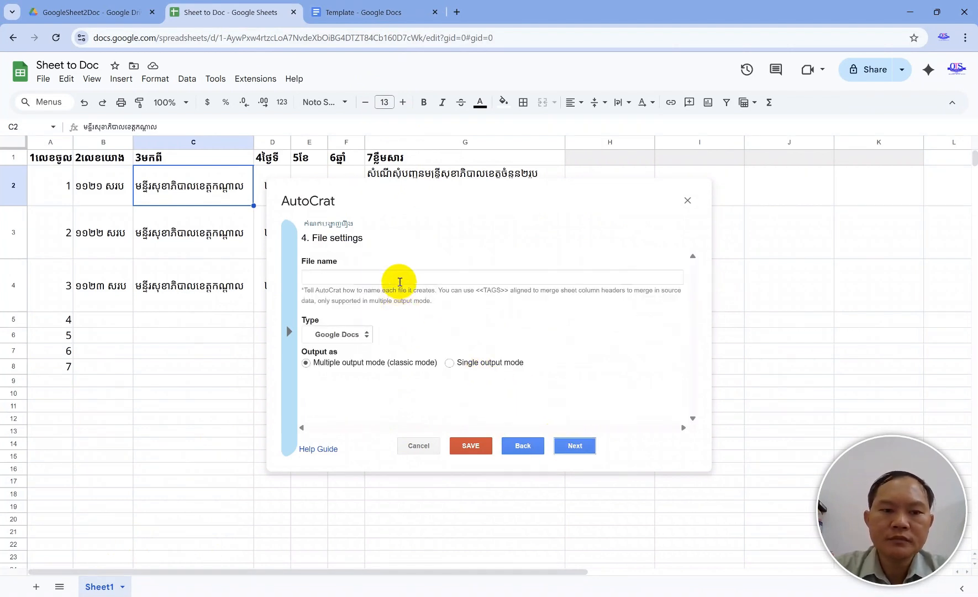
Set the merged file name to <<1លេខចូល>>-<<2លេខយោង>>-កំណត់បង្ហាញរឿង.
click(400, 281)
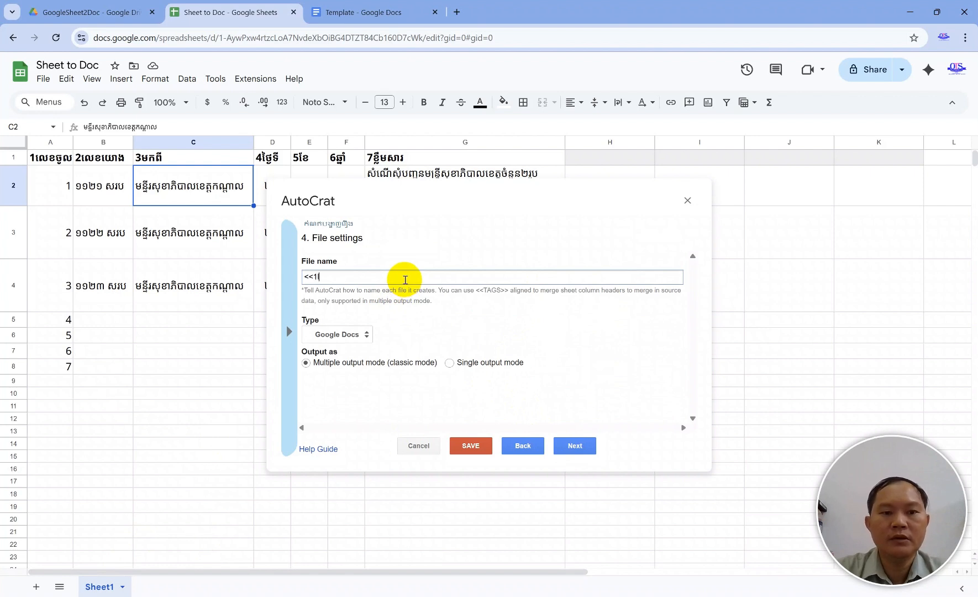
key(alt)
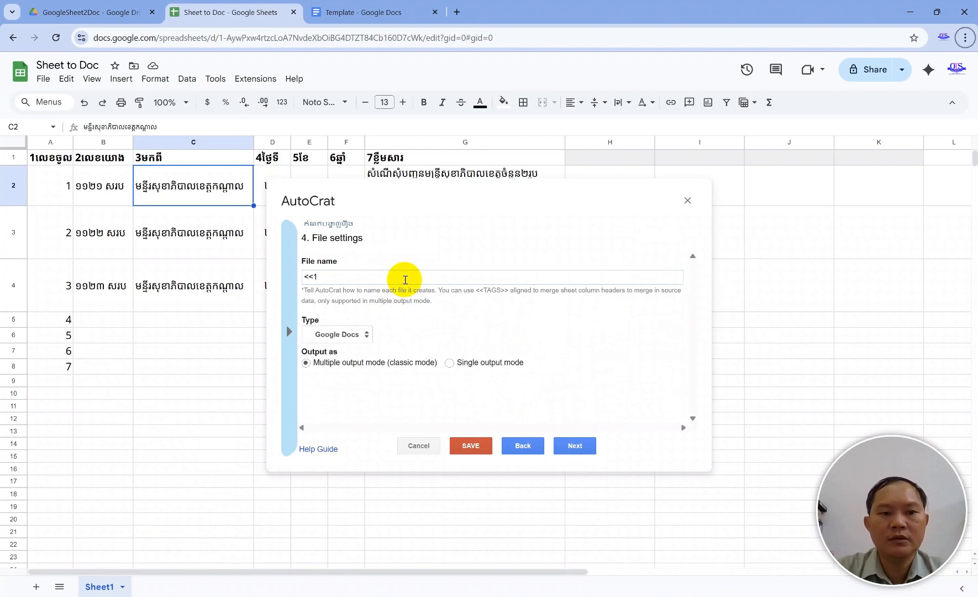
click(404, 279)
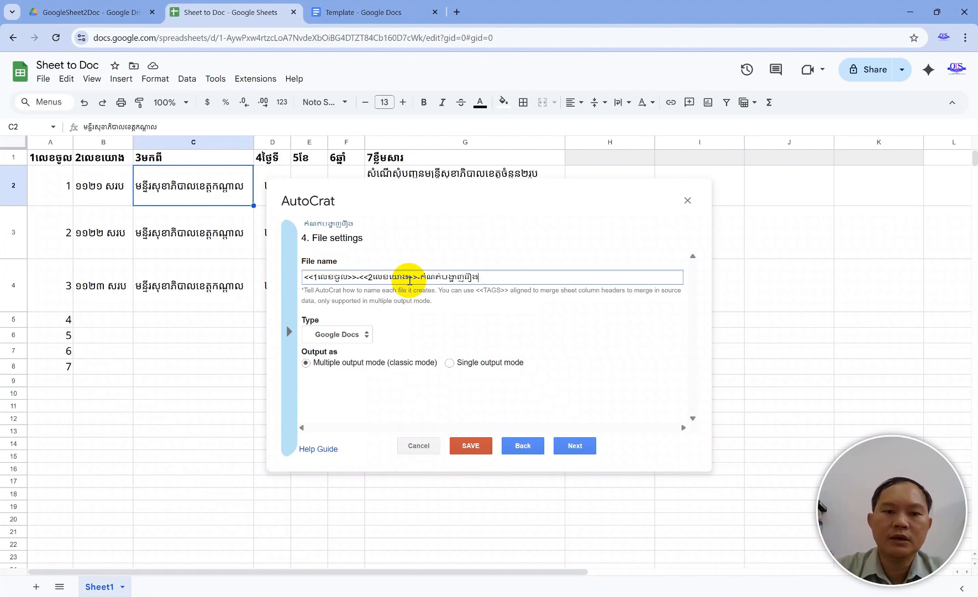
drag(485, 278, 423, 278)
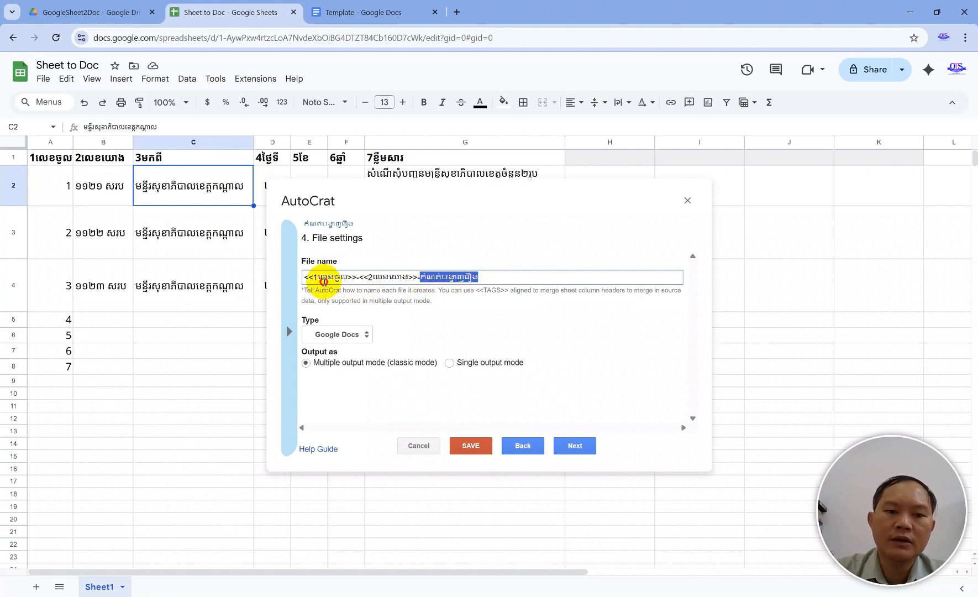
click(323, 280)
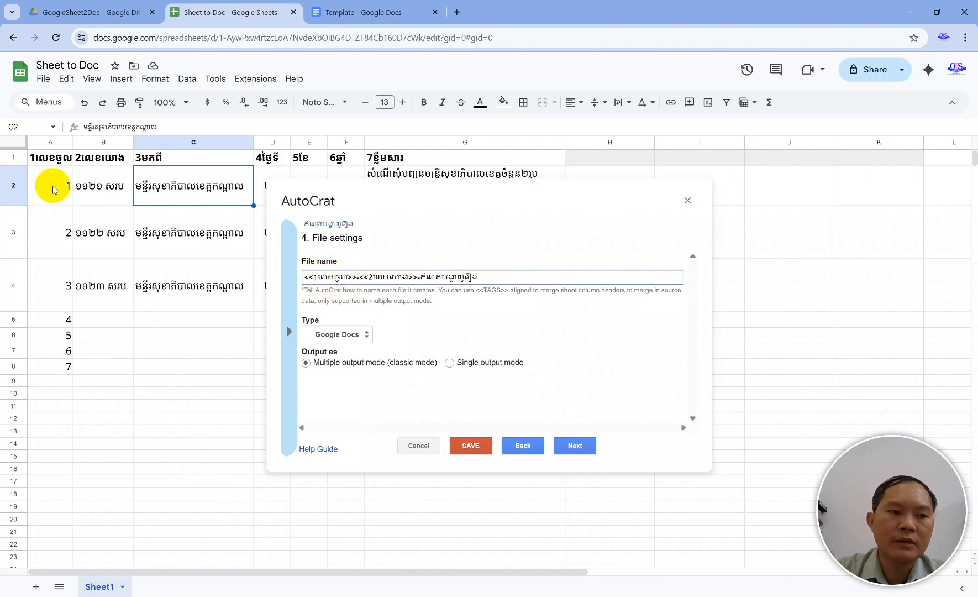
Check the file name's tags against the values in columns A and B, and continue to the destination folders.
click(68, 201)
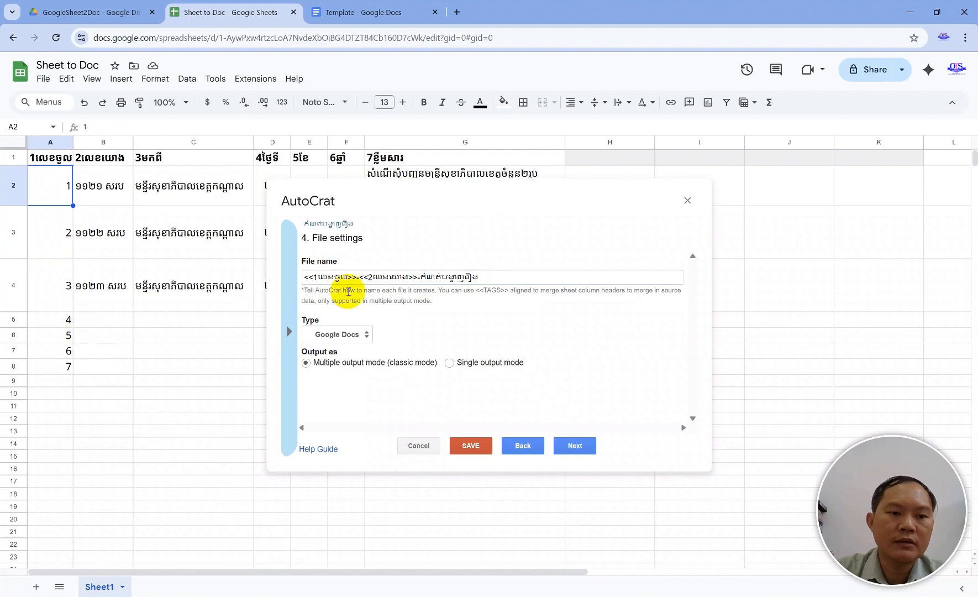
click(389, 282)
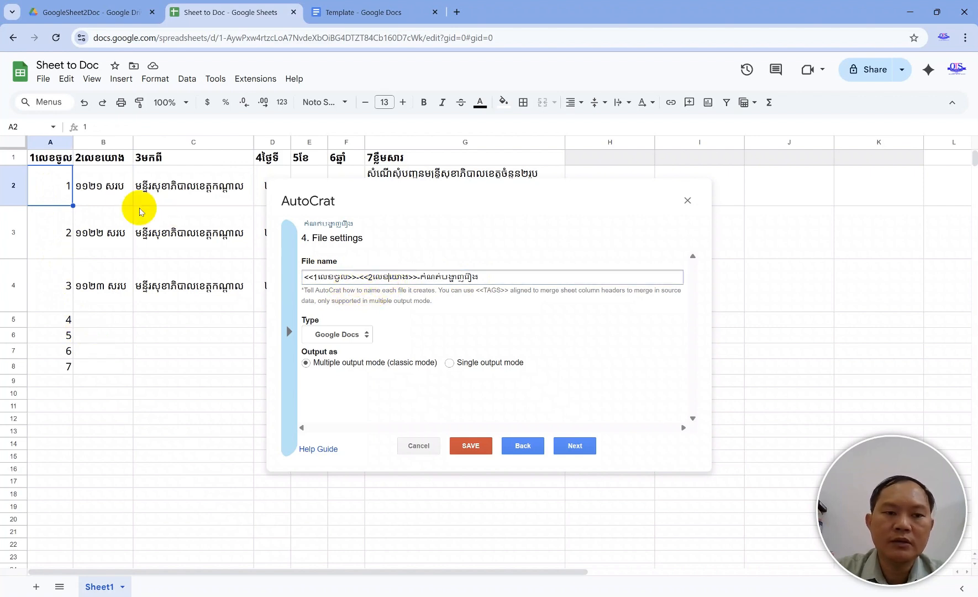
drag(100, 188, 106, 299)
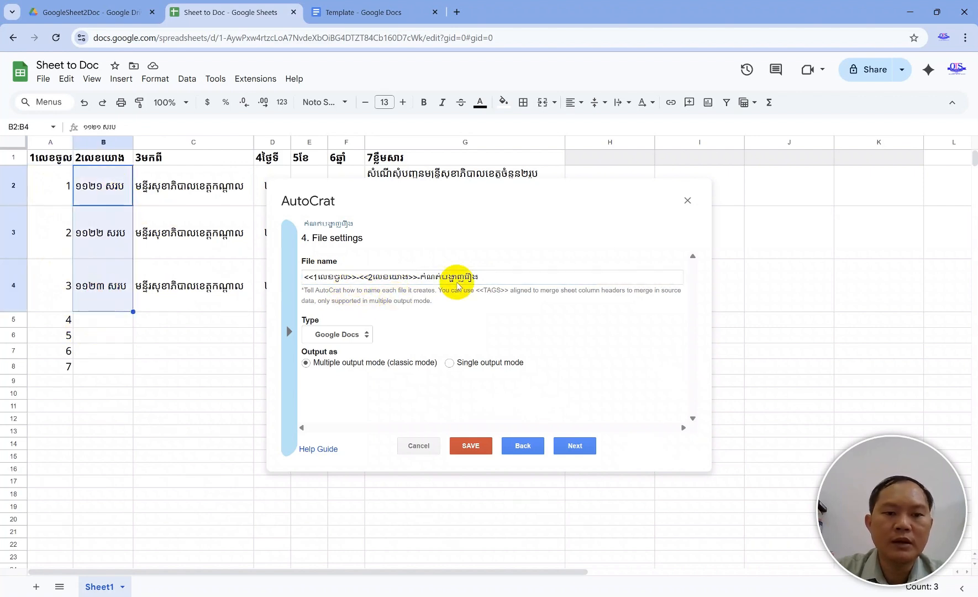
click(509, 279)
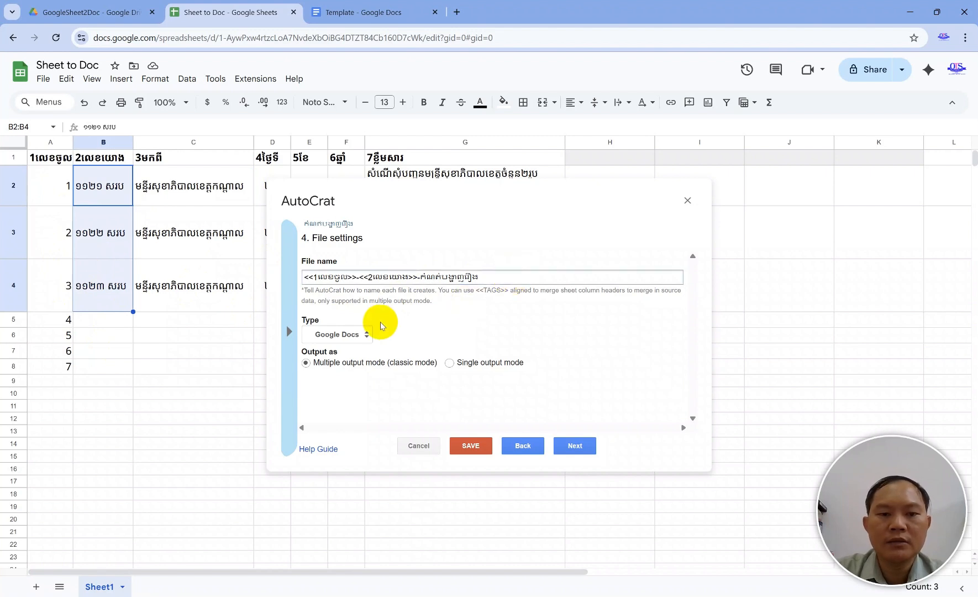
click(570, 448)
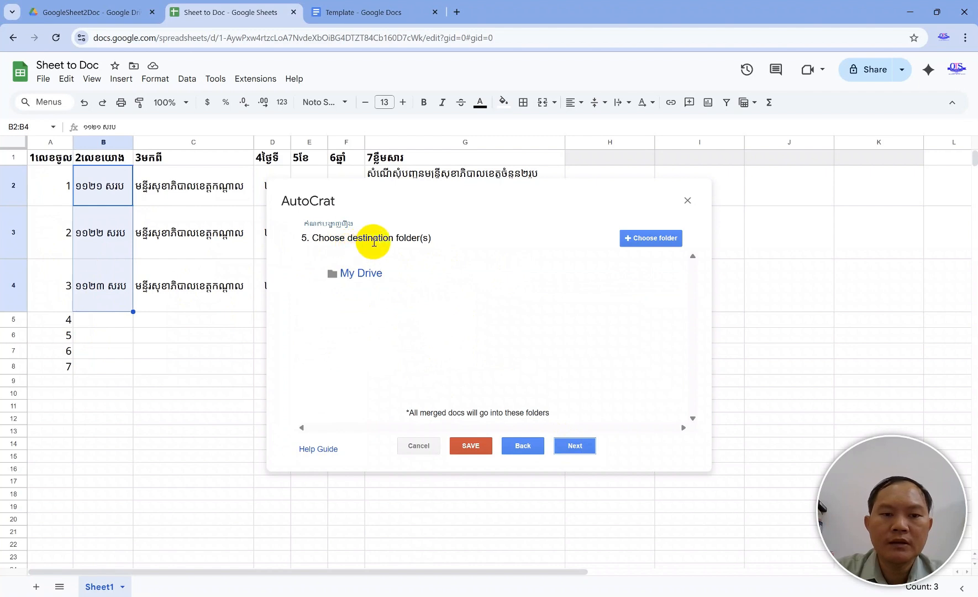
Add the GoogleSheet2Doc folder as the destination, remove My Drive, and continue to the dynamic folder reference.
click(660, 237)
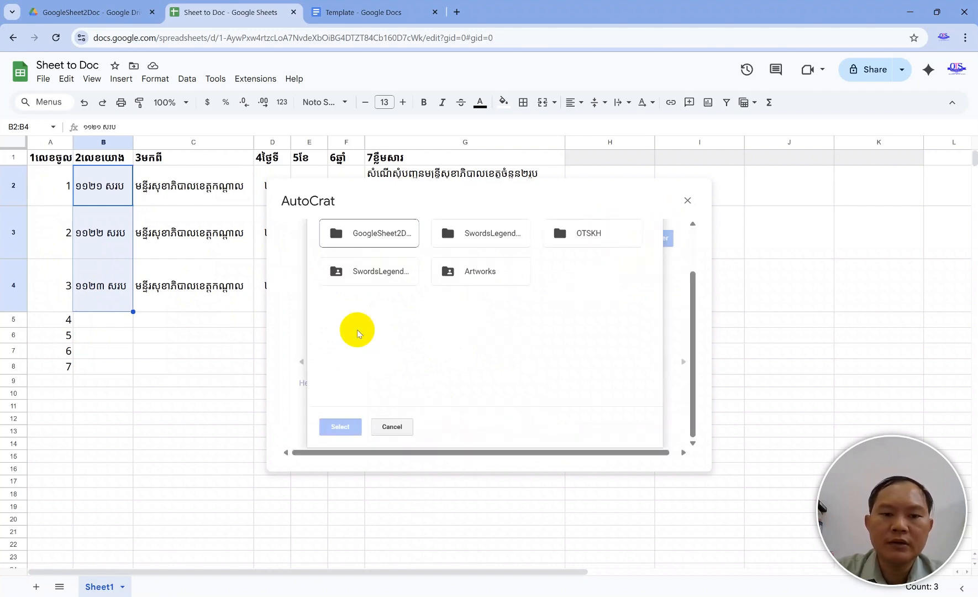
click(378, 236)
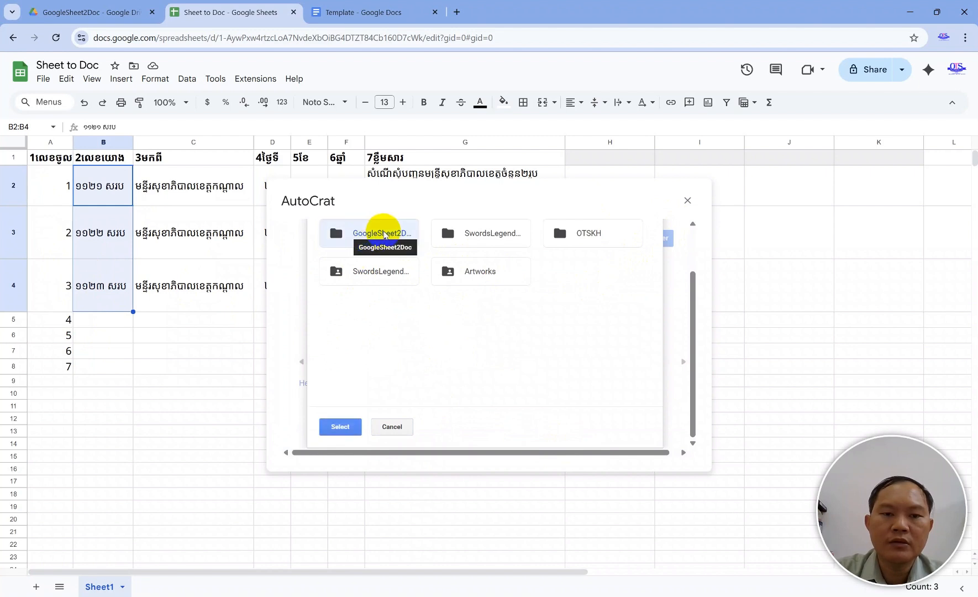
click(341, 427)
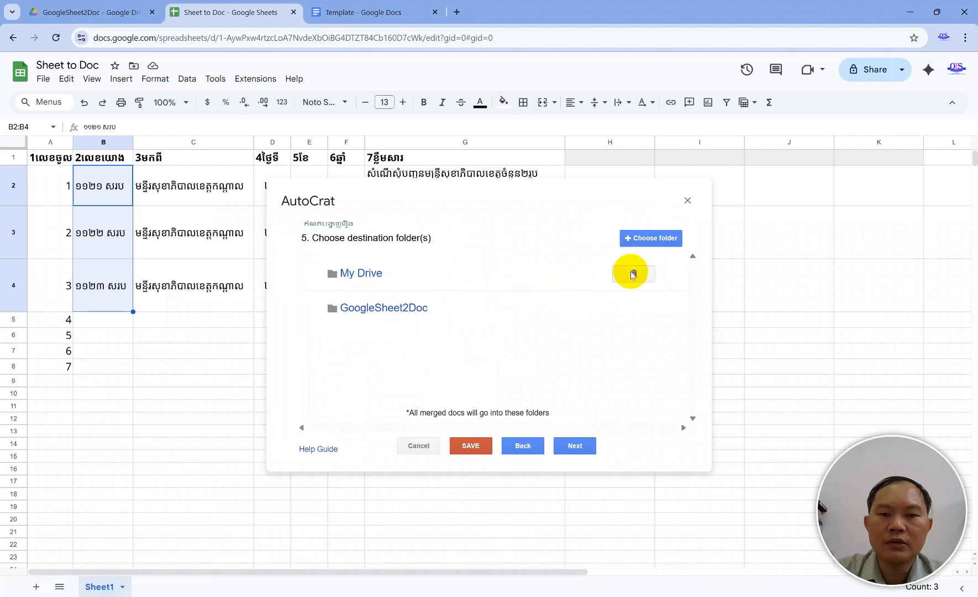
click(633, 273)
click(654, 323)
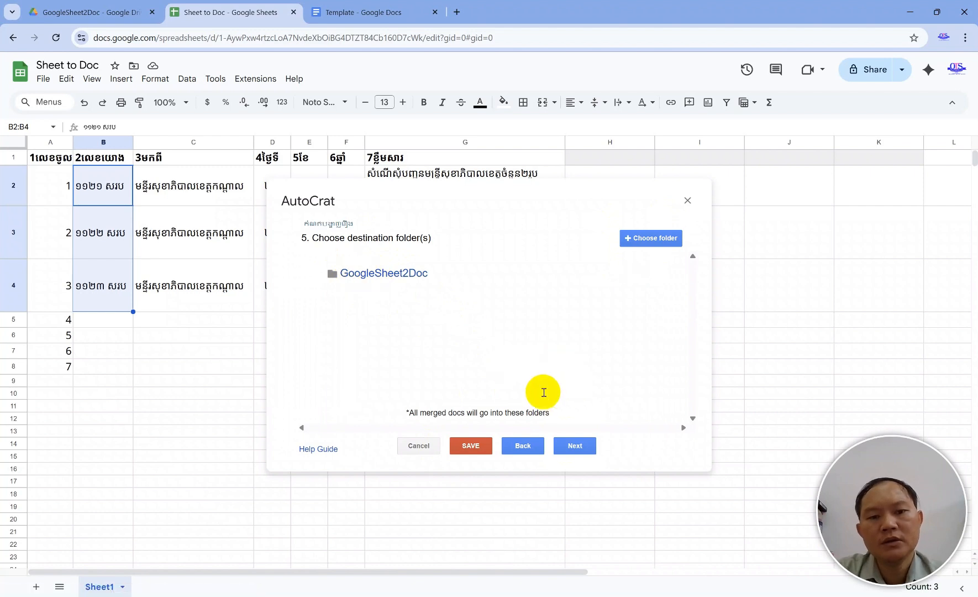
click(577, 448)
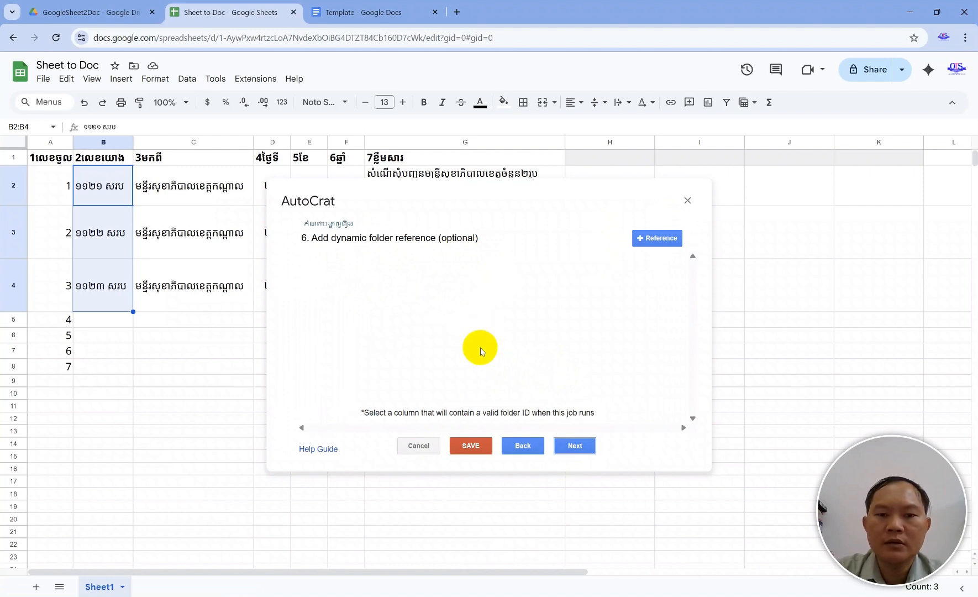
Skip the dynamic folder reference, add a merge condition that column 2លេខយោង equals NOT NULL, and continue to the sharing settings.
click(568, 449)
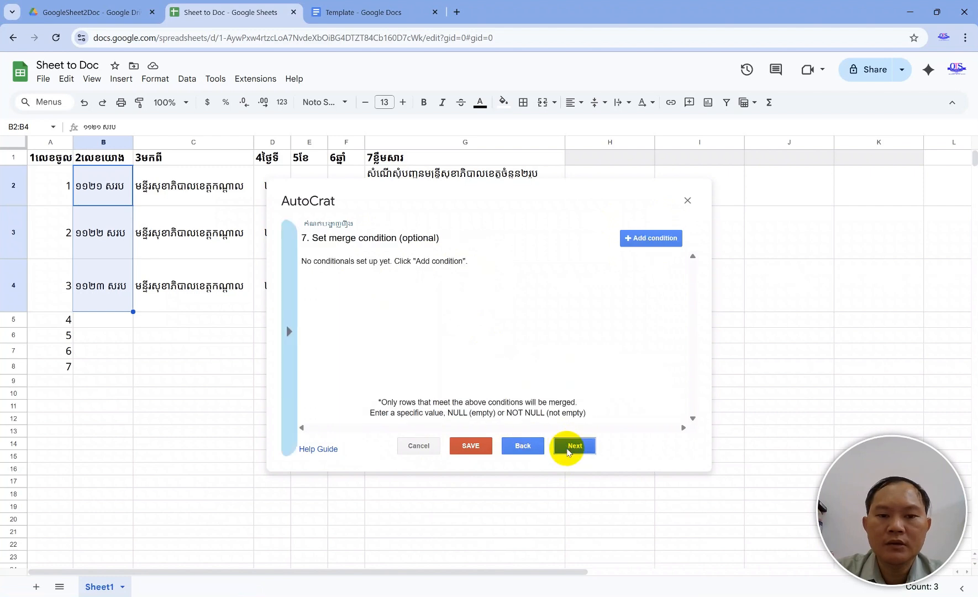
click(655, 242)
click(533, 285)
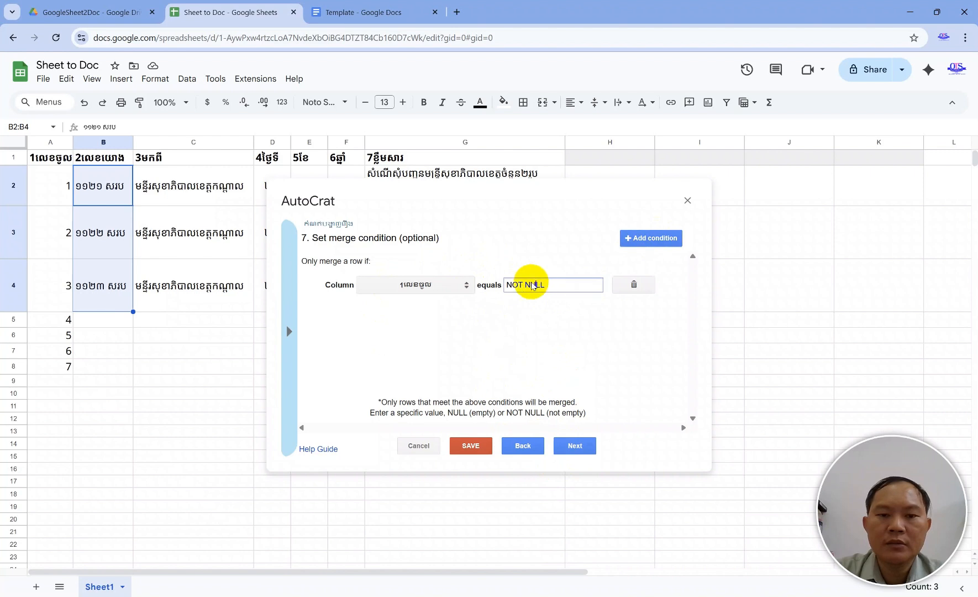
click(415, 284)
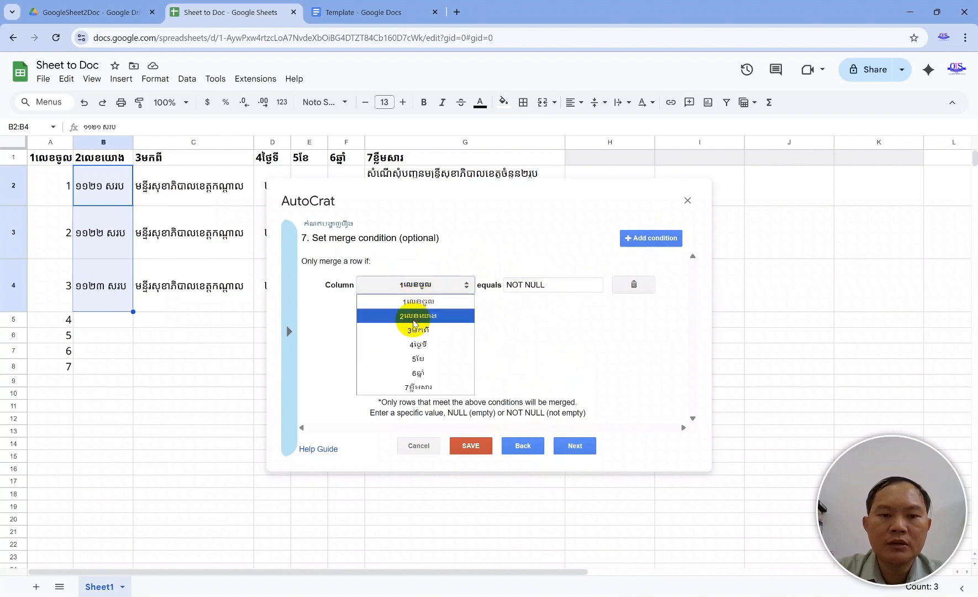
click(409, 316)
drag(558, 288, 506, 286)
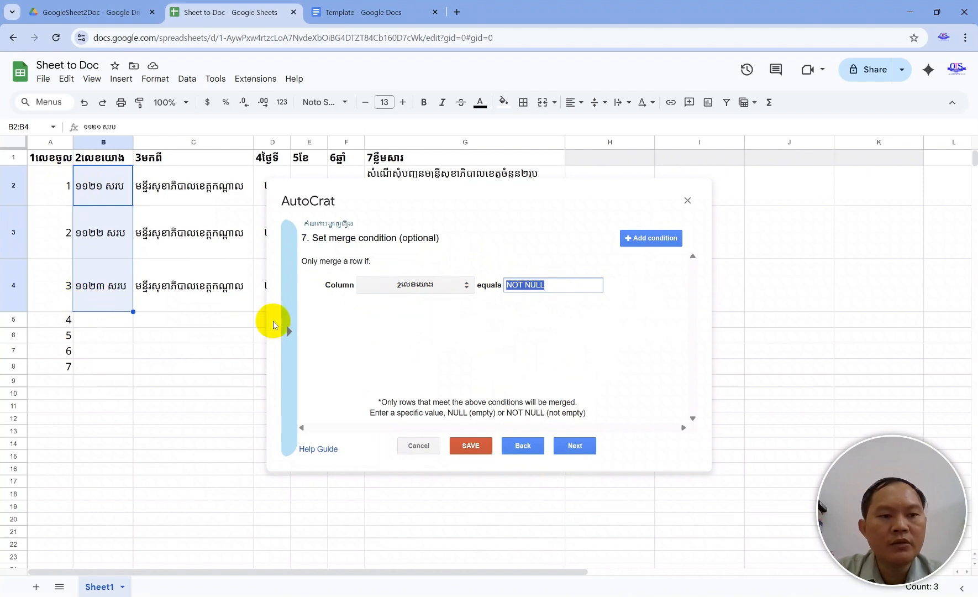
click(577, 445)
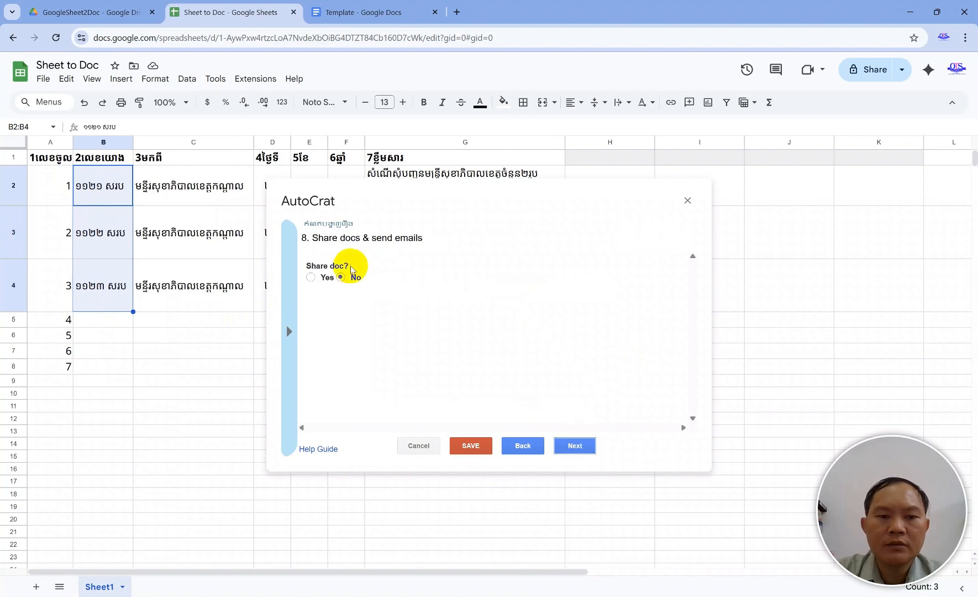
Examine the options for sharing merged documents, including the access types, re-sharing, and the email recipient, subject and message fields.
click(311, 277)
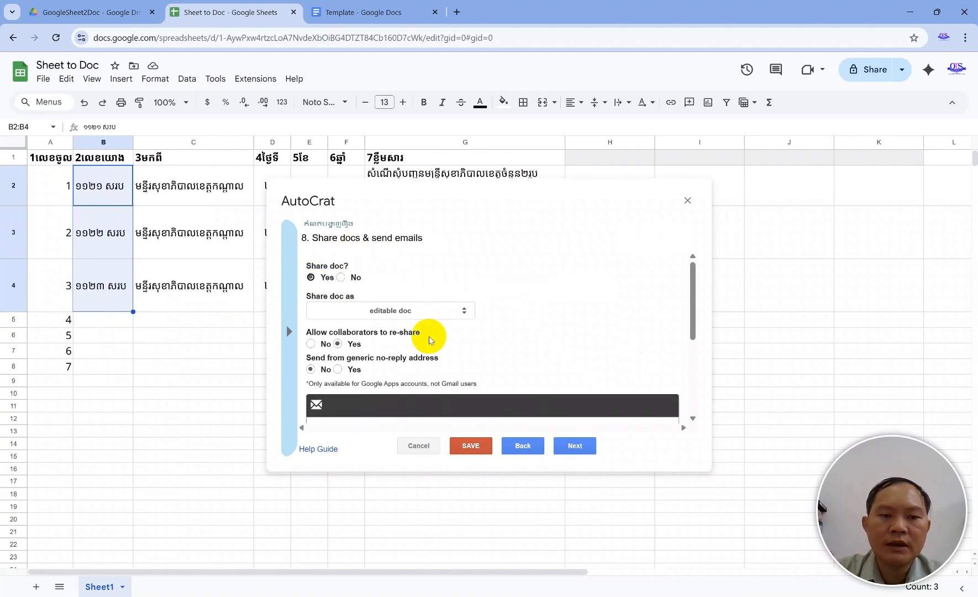
scroll(429, 336, down, 2)
scroll(429, 336, down, 3)
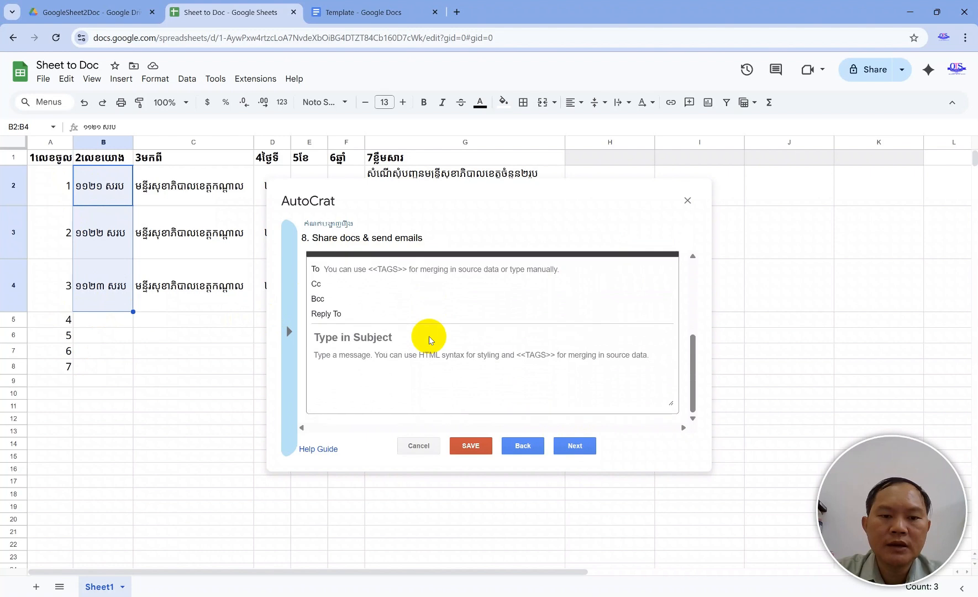
scroll(429, 336, up, 5)
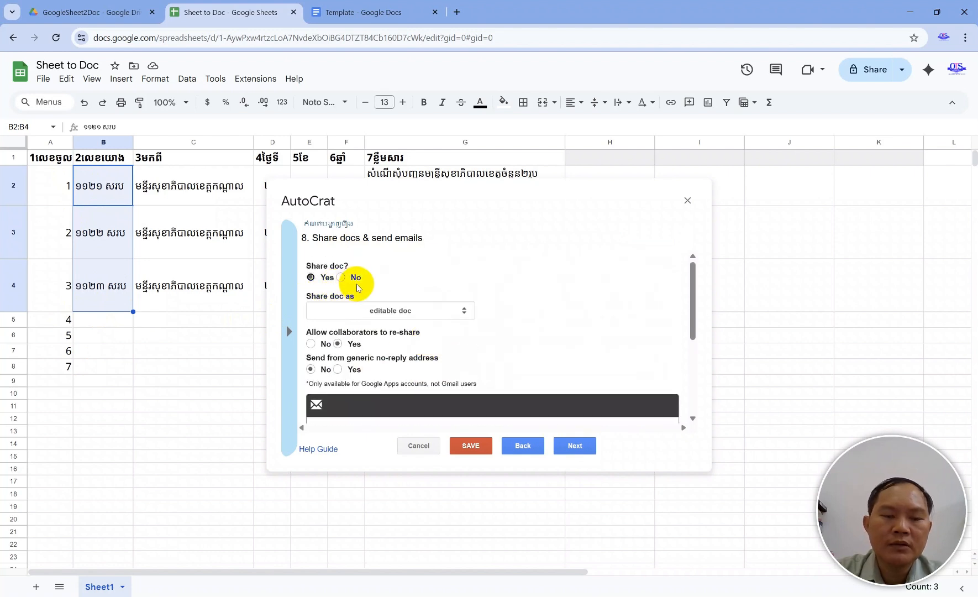
click(386, 315)
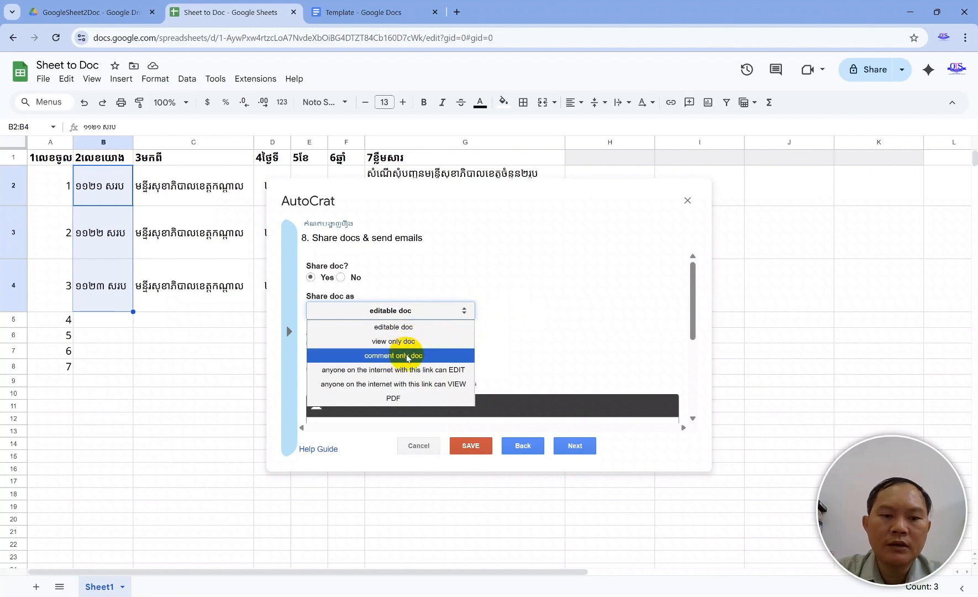
click(431, 327)
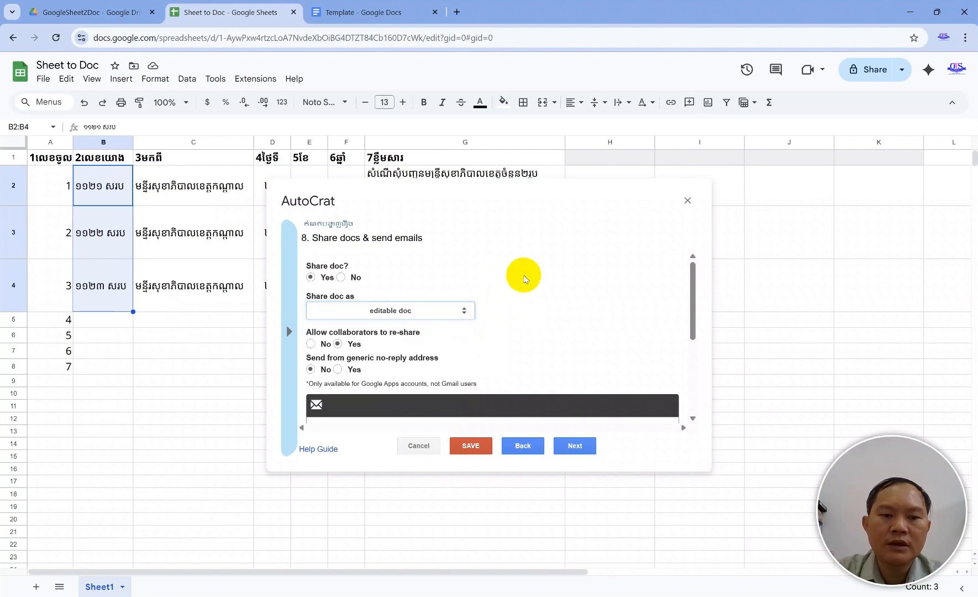
scroll(524, 274, down, 5)
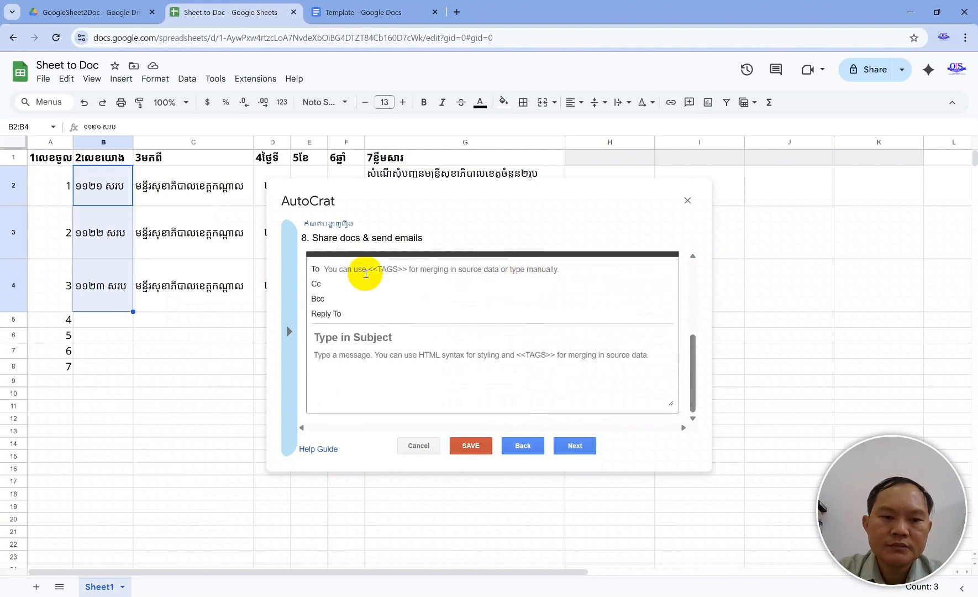
click(363, 271)
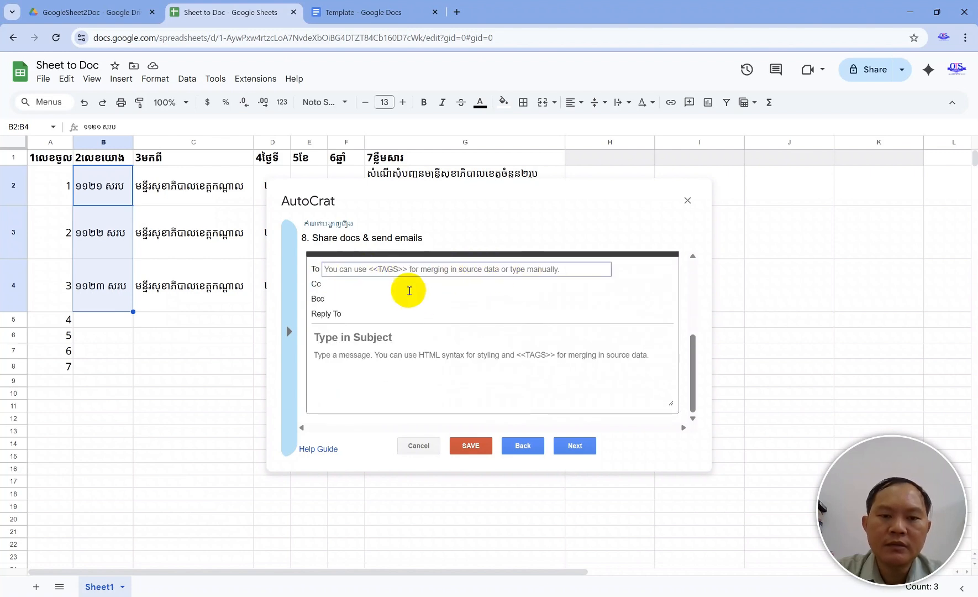
scroll(382, 292, up, 2)
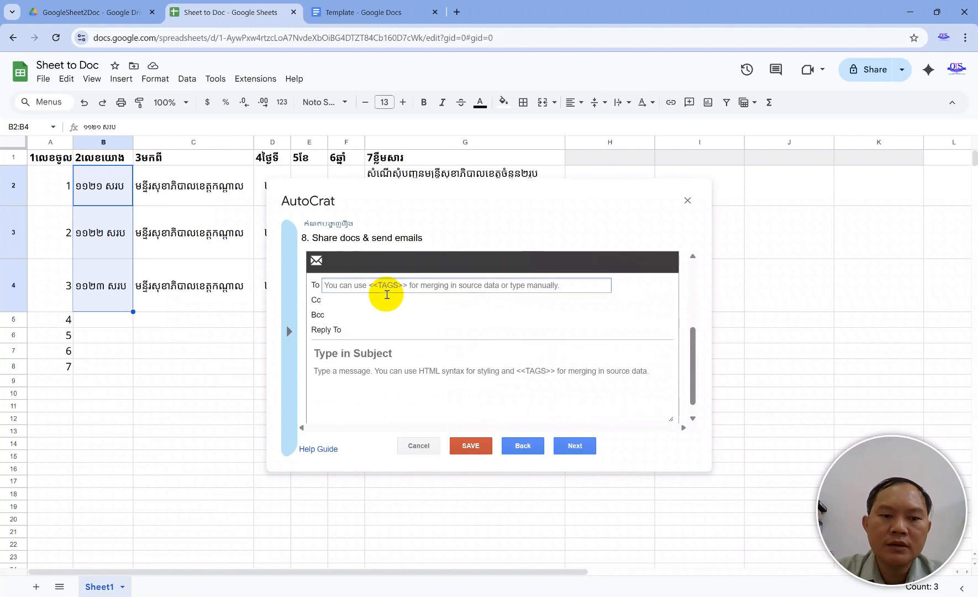
click(365, 366)
scroll(374, 360, down, 1)
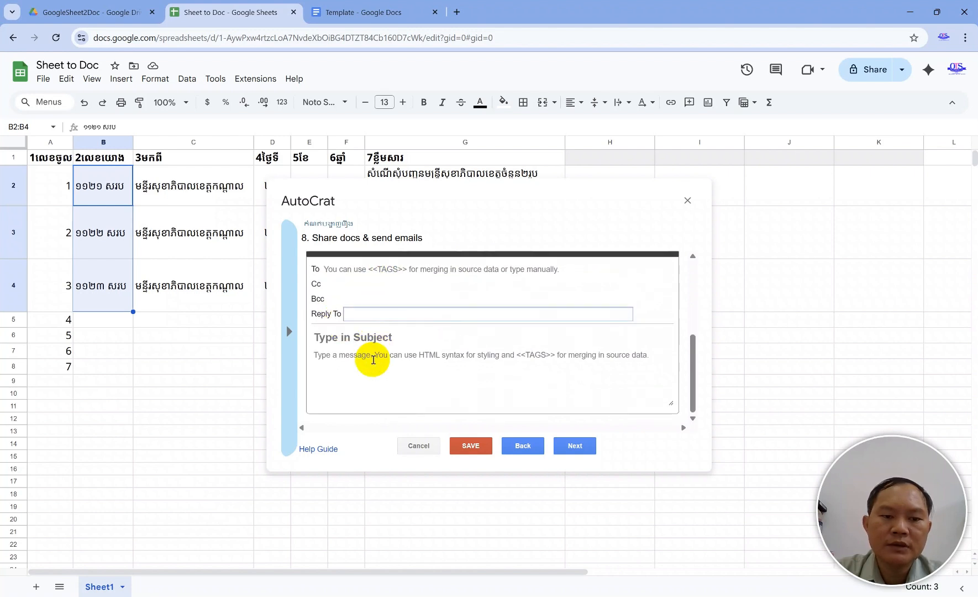
scroll(374, 360, up, 2)
scroll(372, 361, up, 1)
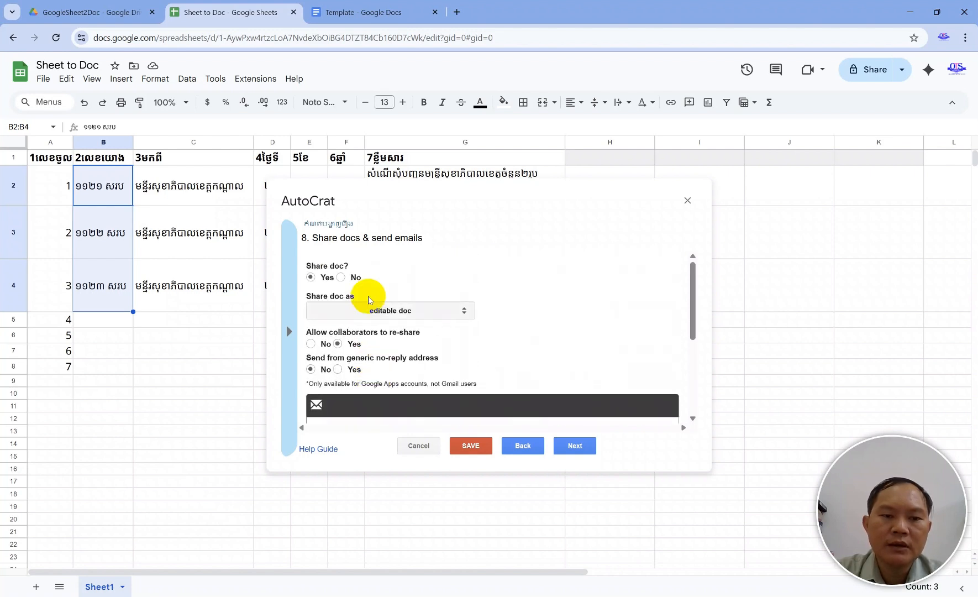
Set document sharing to No and save the job without form or time triggers.
click(340, 277)
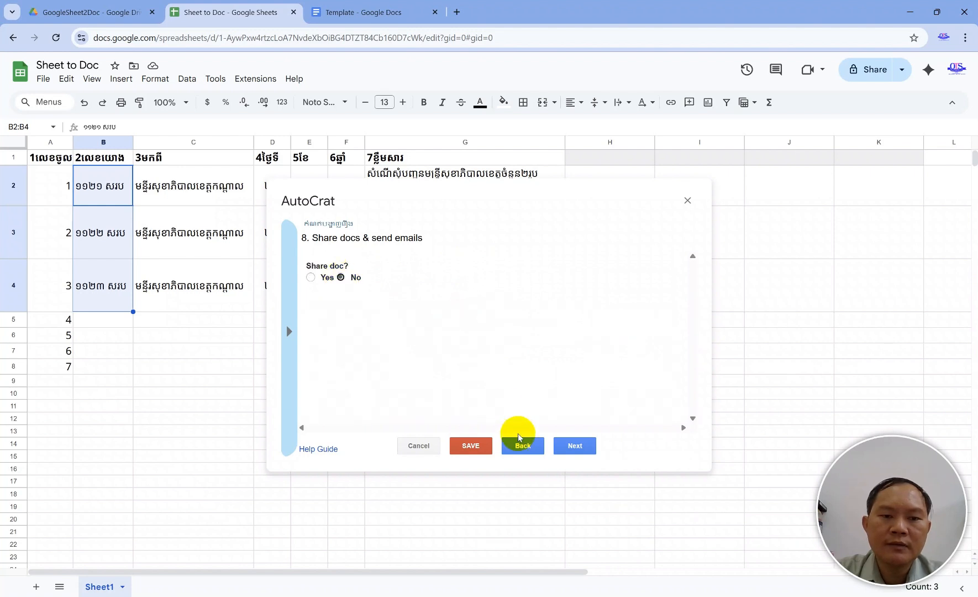
click(570, 446)
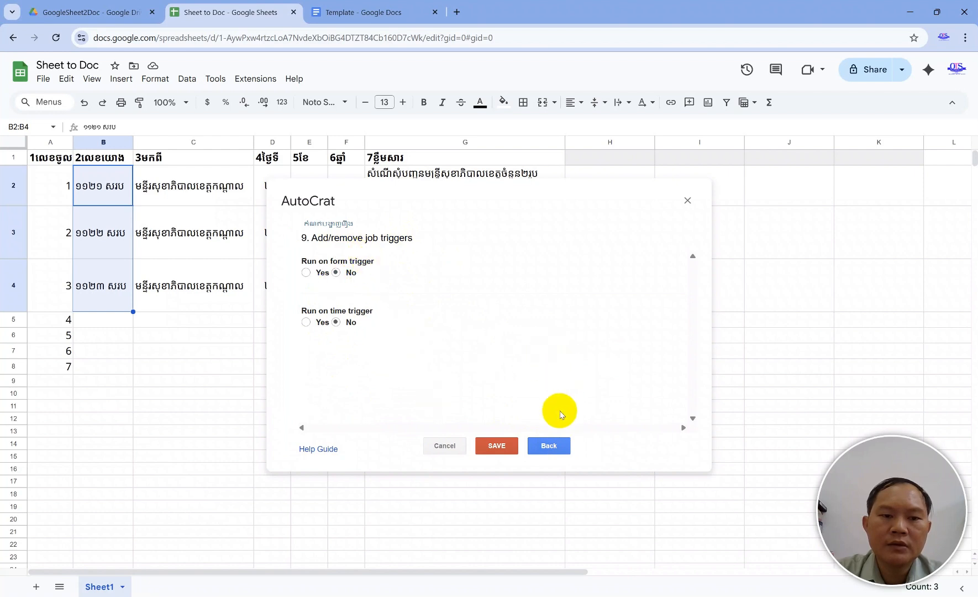
click(506, 447)
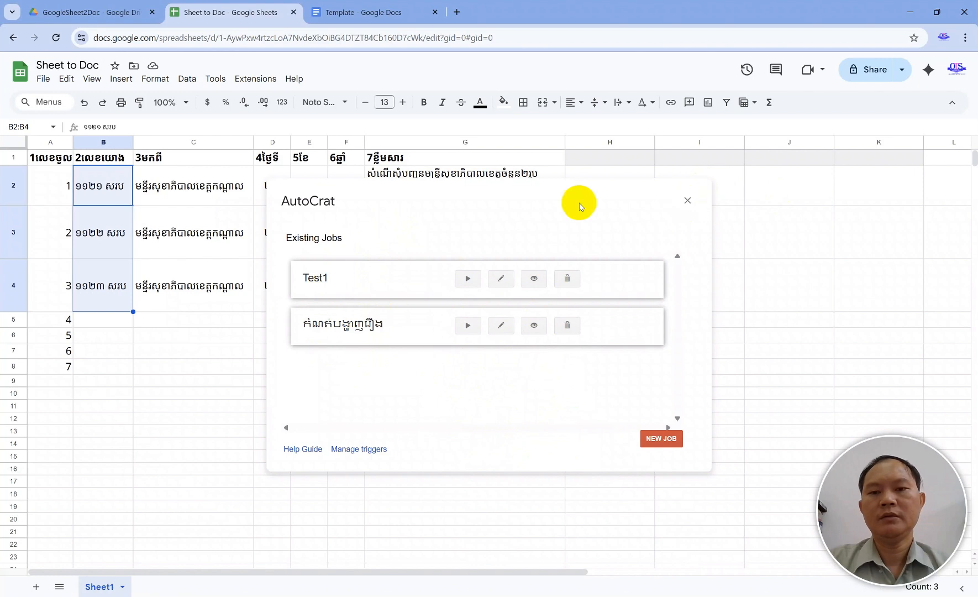
Run the កំណត់បង្ហាញរឿង merge job.
click(466, 326)
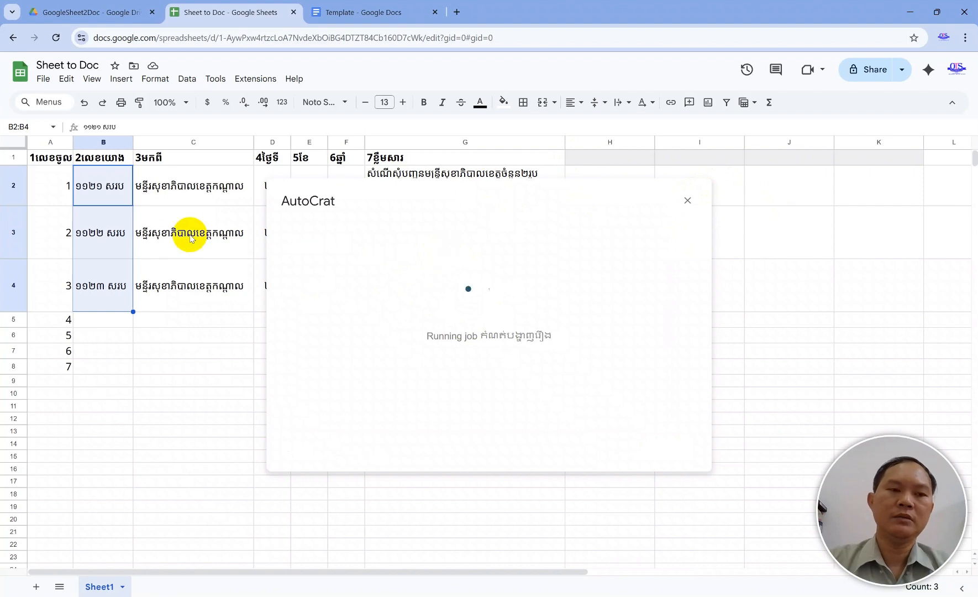
click(234, 227)
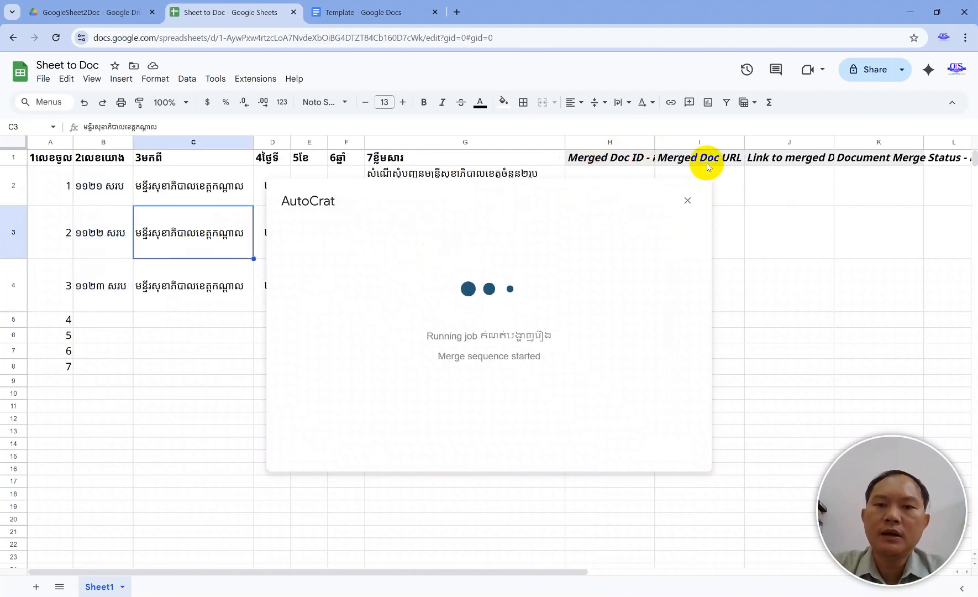
Open the merged document for the first data row from its link in the merged document link column.
scroll(803, 199, right, 2)
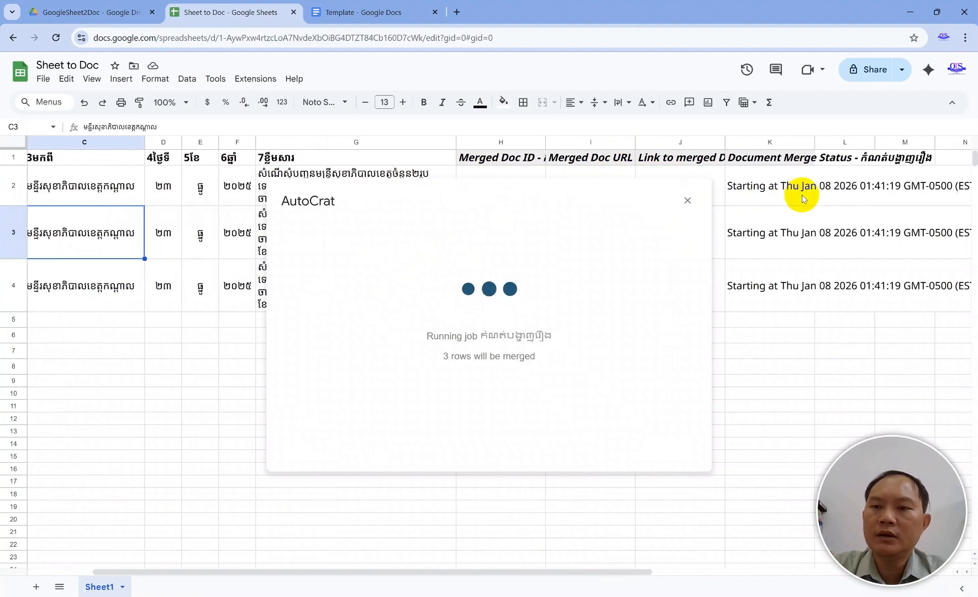
scroll(802, 198, right, 1)
scroll(762, 198, left, 3)
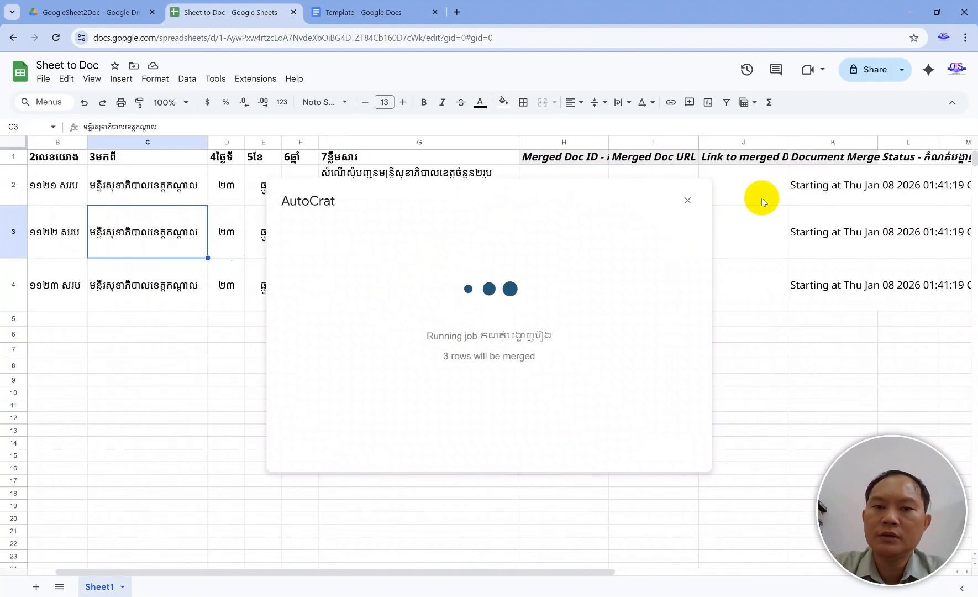
scroll(762, 198, right, 2)
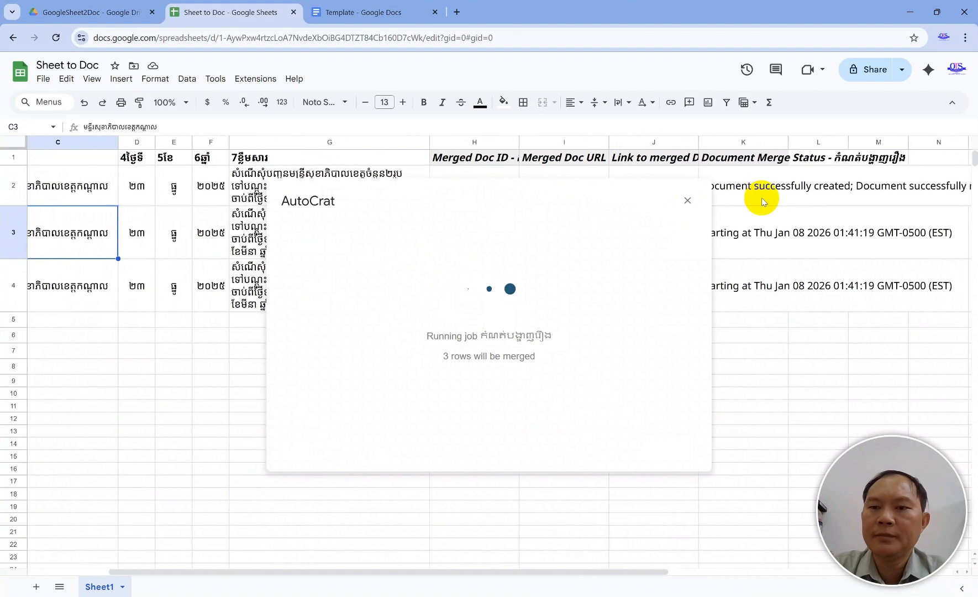
scroll(762, 198, left, 2)
scroll(762, 197, down, 1)
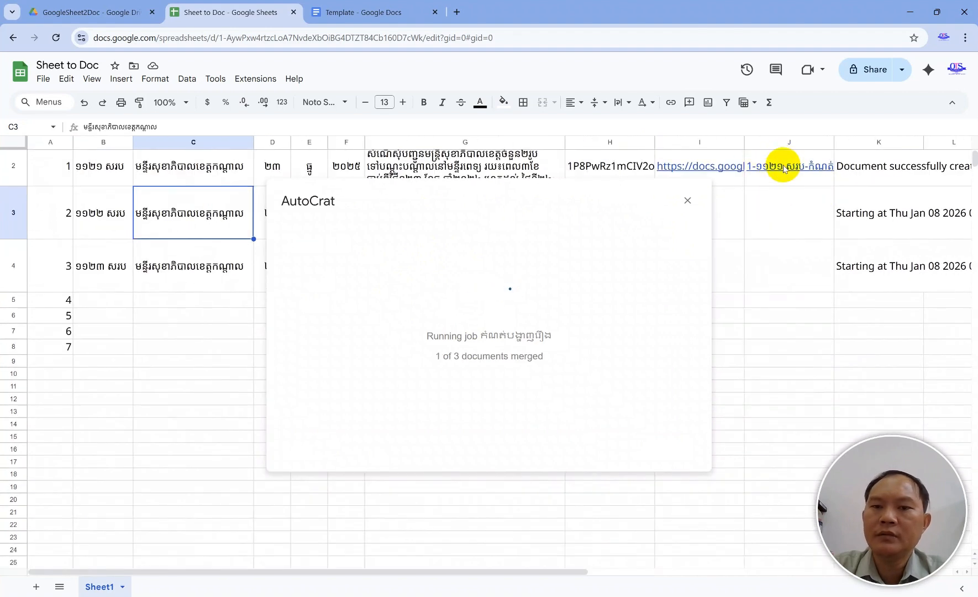
mouse_move(785, 169)
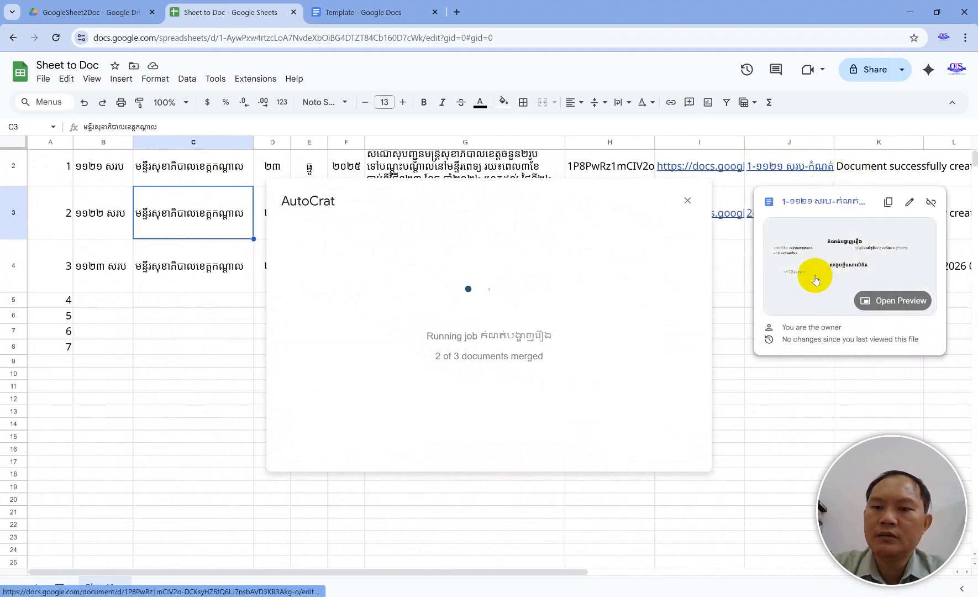
click(781, 165)
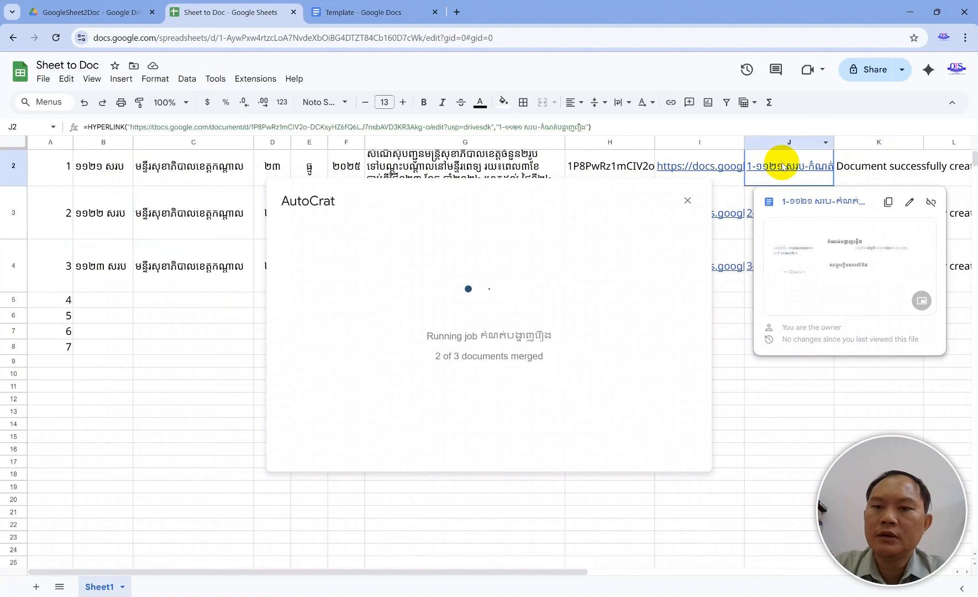
click(798, 201)
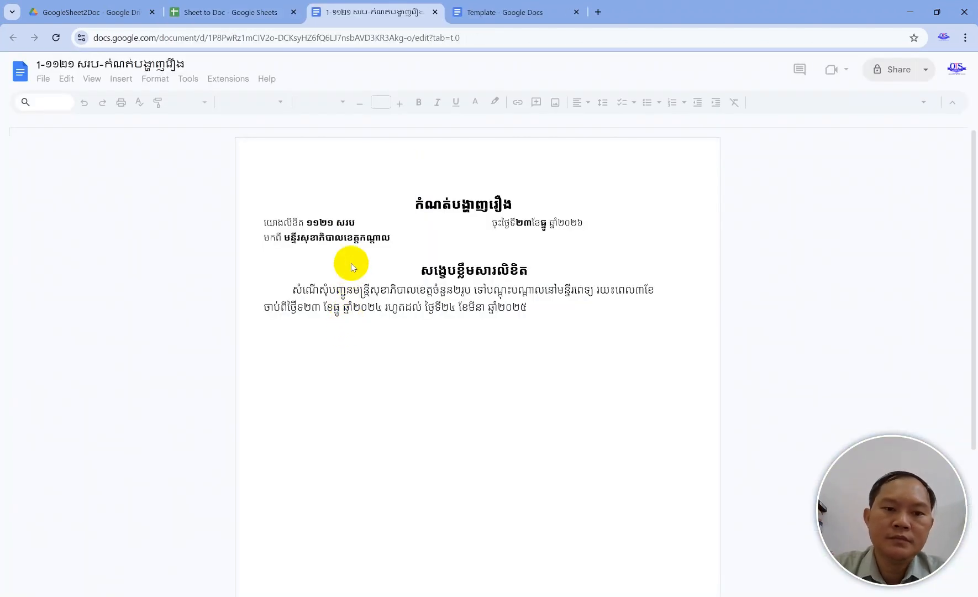
Check the reference number, sender, date and summary paragraph filled into the merged document.
drag(312, 223, 336, 221)
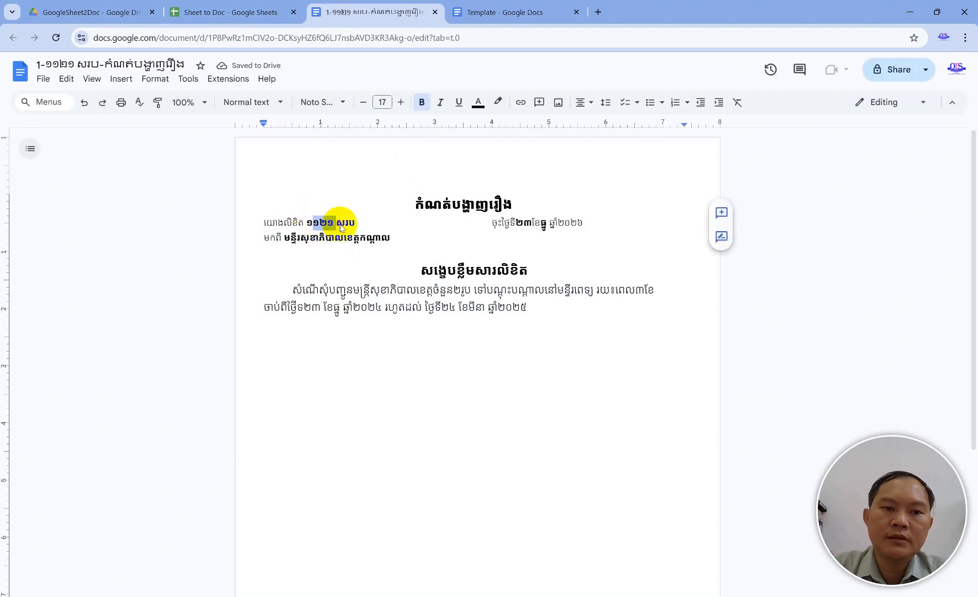
click(383, 243)
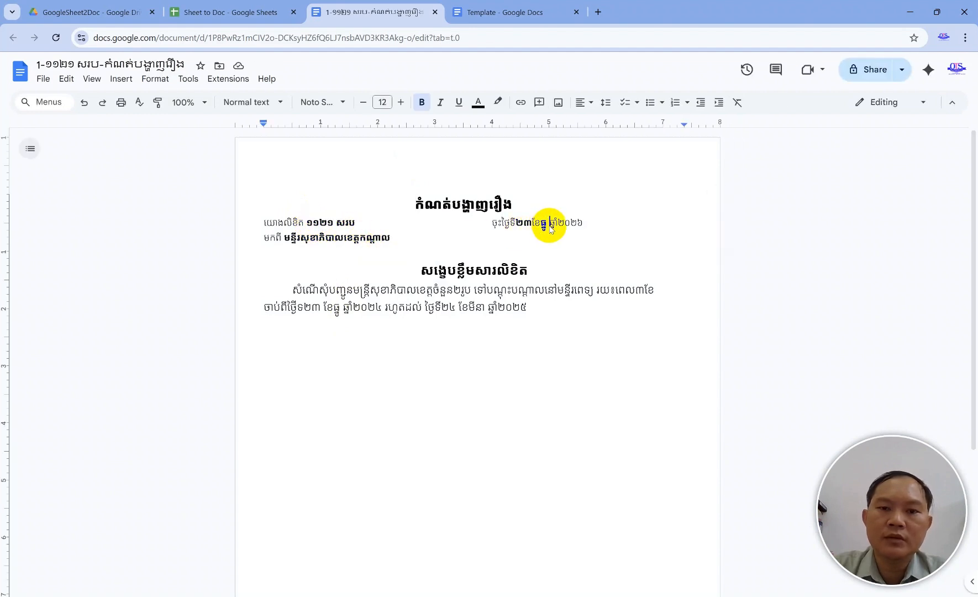
click(296, 294)
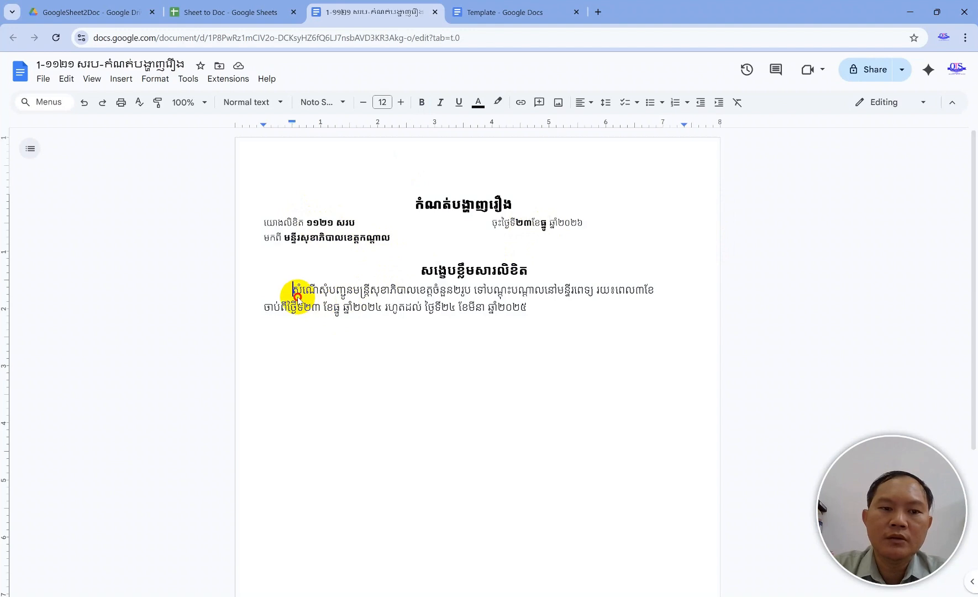
drag(297, 297, 539, 314)
double_click(498, 332)
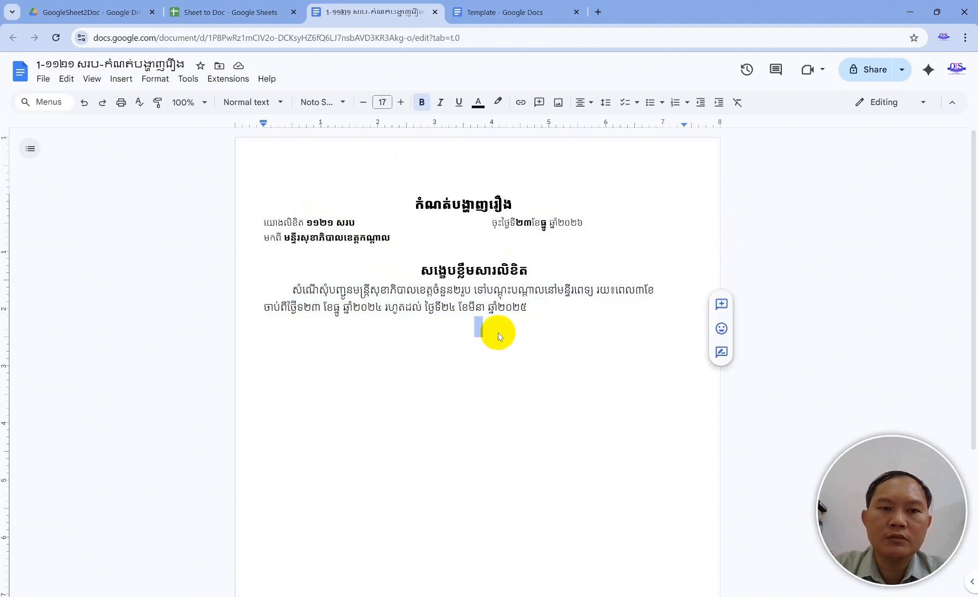
Return to the Sheet to Doc spreadsheet, close the AutoCrat dialog and review the merged rows.
click(230, 12)
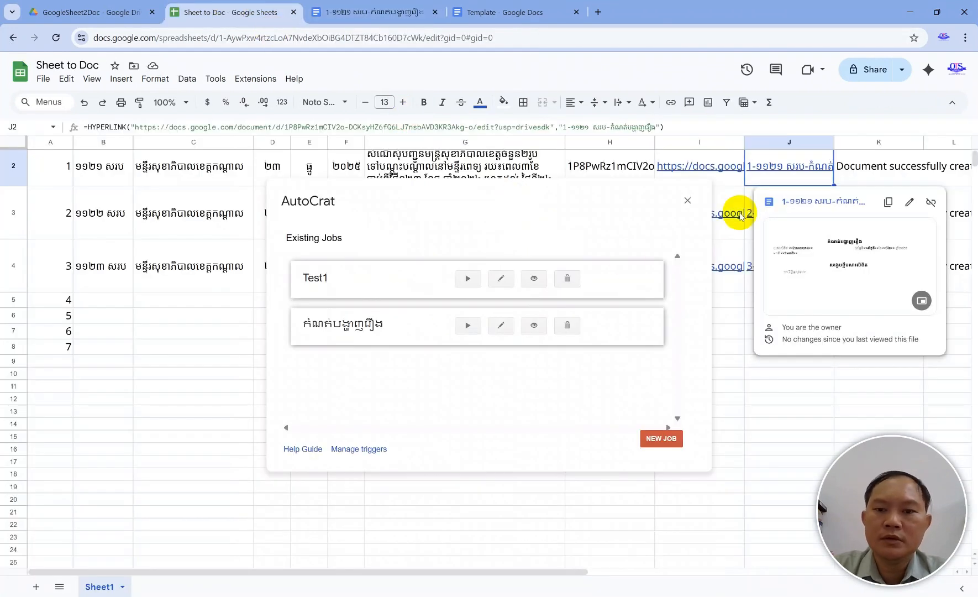
click(688, 200)
click(101, 301)
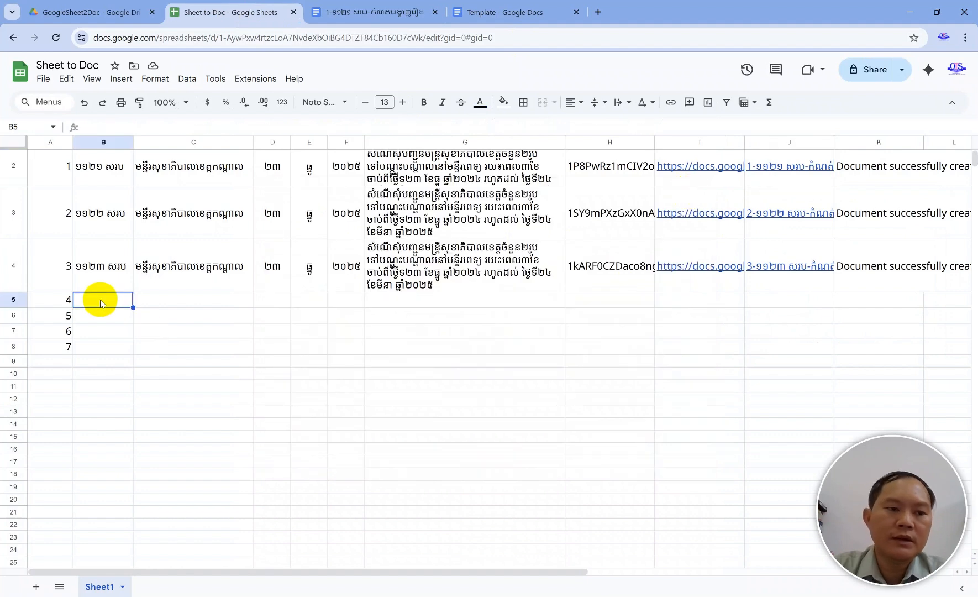
click(162, 263)
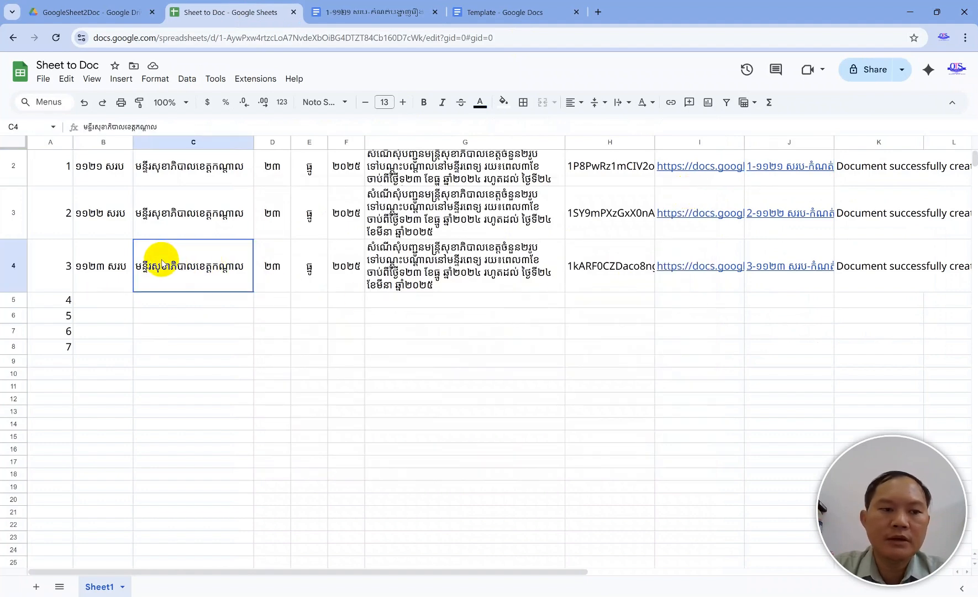
scroll(162, 263, up, 1)
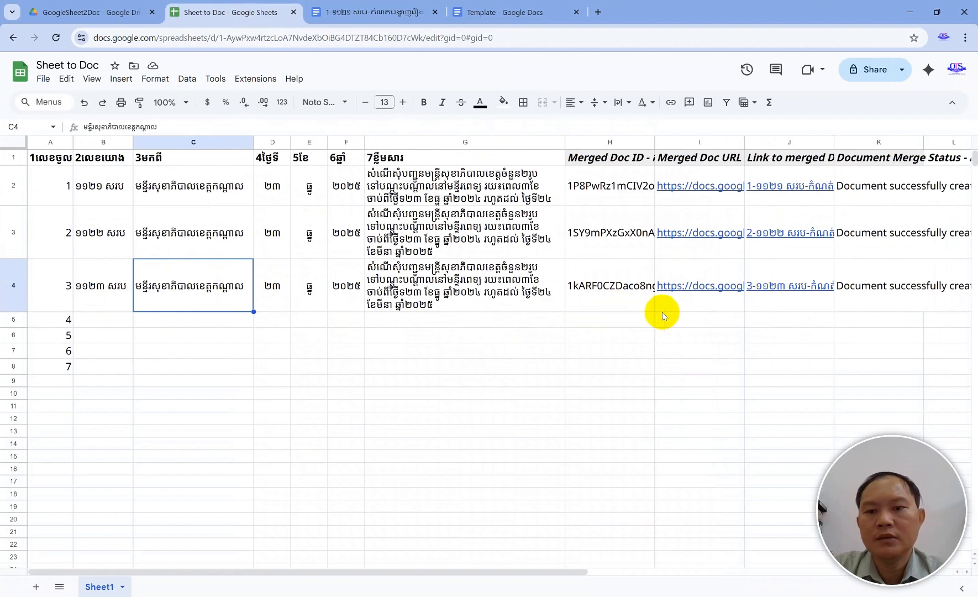